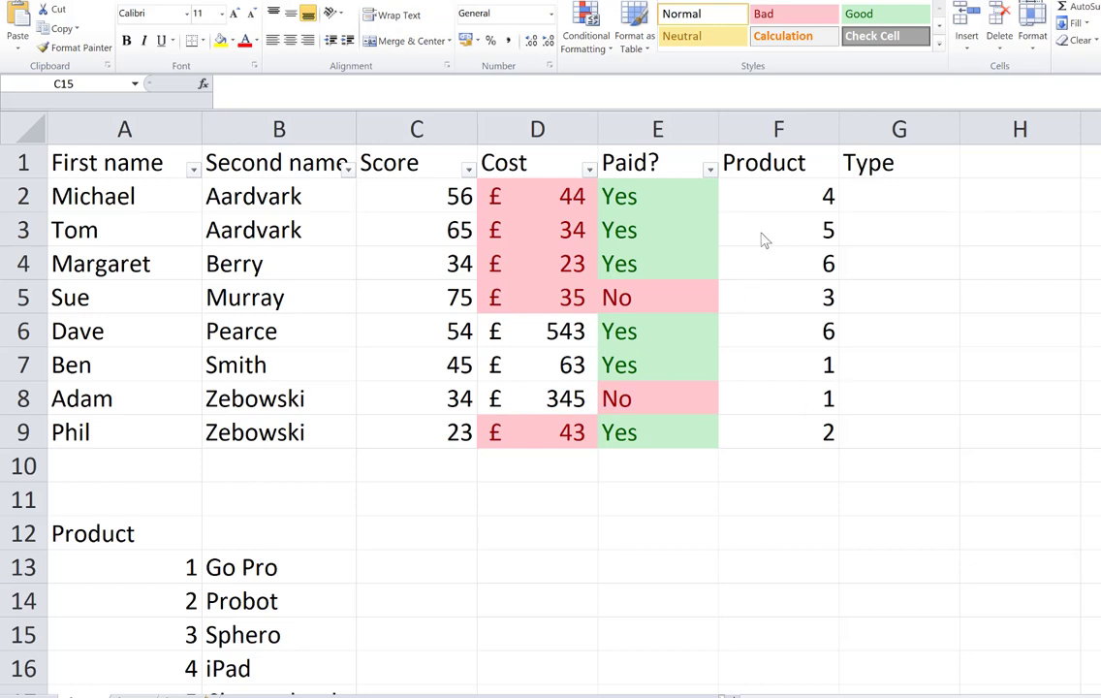
- Examine the product numbers listed in the Product column of the main table
{"action": "left_click", "coordinate": [786, 201]}
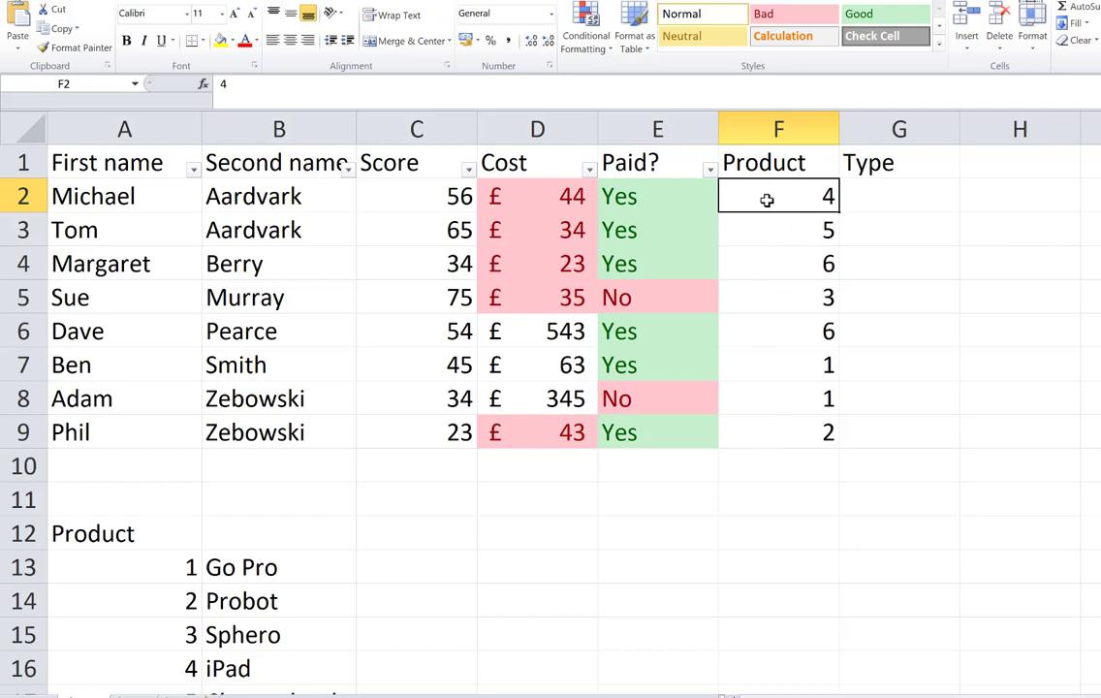
{"action": "left_click", "coordinate": [799, 255]}
{"action": "left_click", "coordinate": [785, 201]}
{"action": "left_click", "coordinate": [785, 218]}
{"action": "key", "text": "Down"}
{"action": "key", "text": "Down"}
{"action": "key", "text": "Down"}
{"action": "key", "text": "Down"}
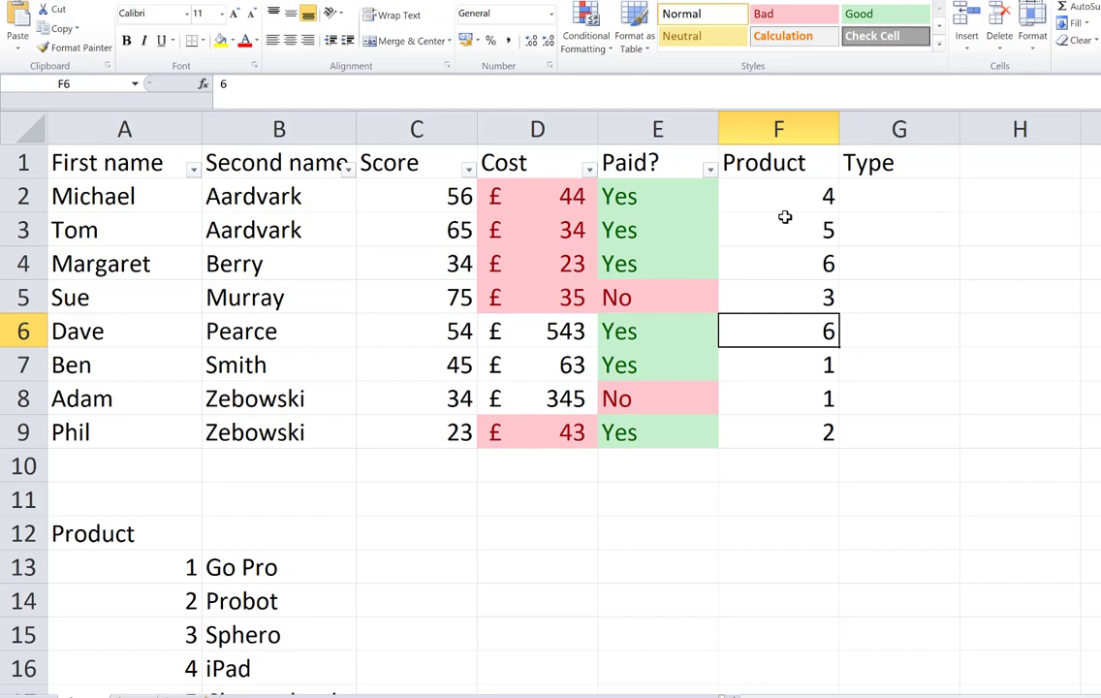
- Change the header in F1 to "Product ID"
{"action": "left_click", "coordinate": [806, 165]}
{"action": "double_click", "coordinate": [819, 160]}
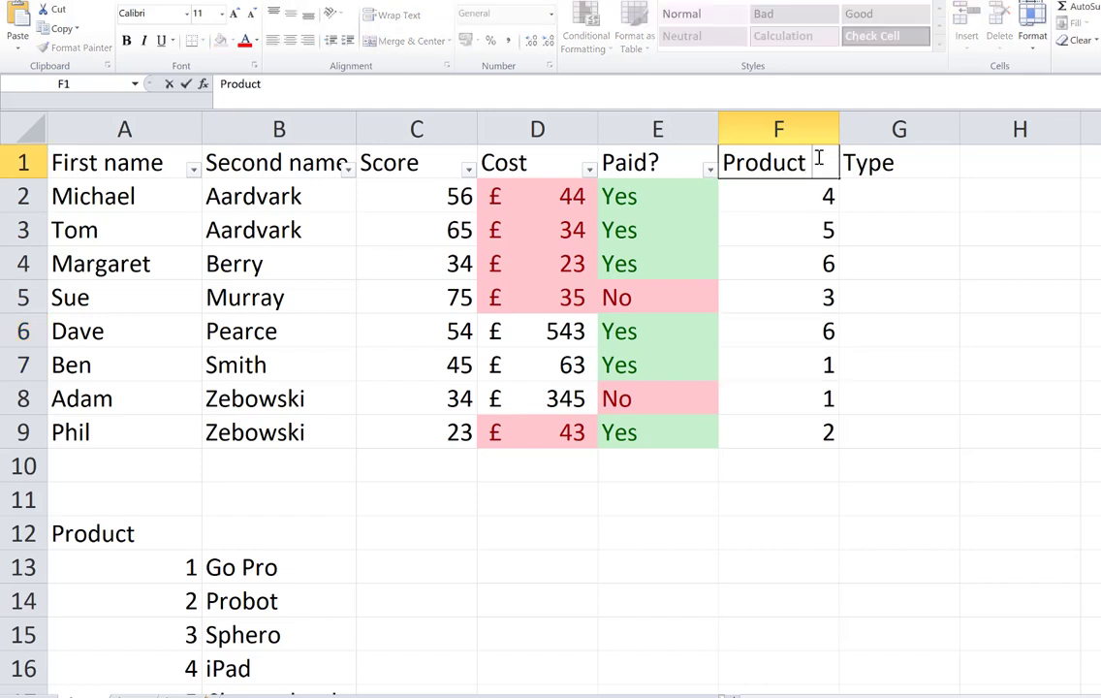
{"action": "type", "text": "ID"}
{"action": "left_click", "coordinate": [778, 269]}
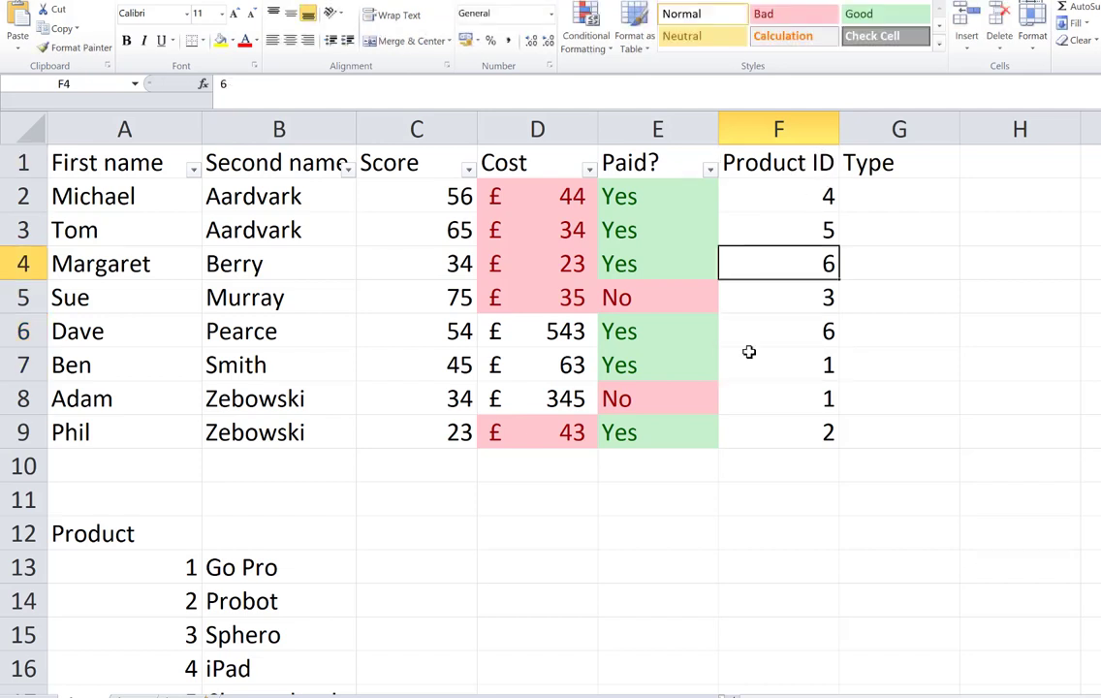
{"action": "left_click", "coordinate": [770, 192]}
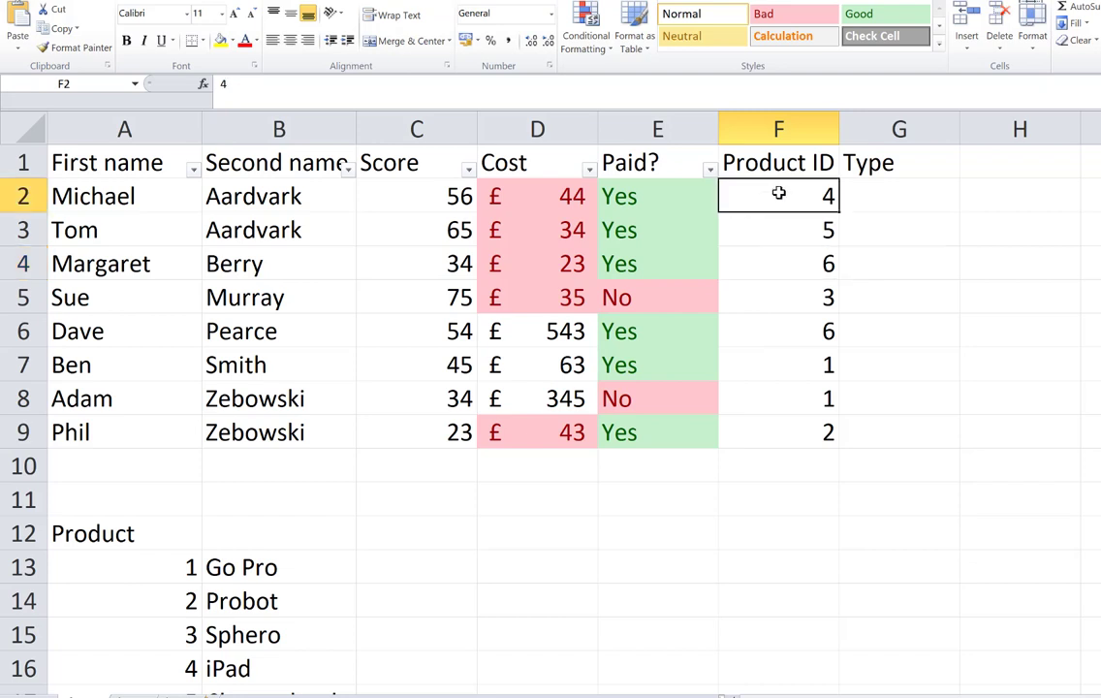
- Change the heading of the lower lookup table in A12 to "Product ID"
{"action": "left_click", "coordinate": [140, 531]}
{"action": "double_click", "coordinate": [142, 536]}
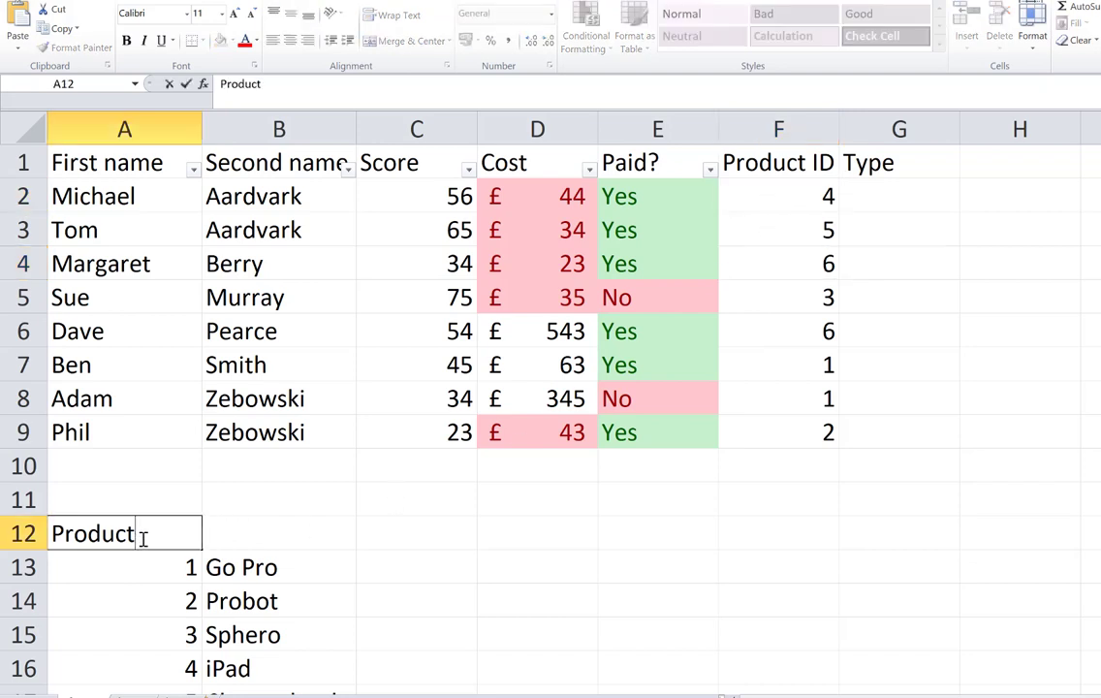
{"action": "type", "text": "ID"}
{"action": "left_click", "coordinate": [254, 519]}
- Compare the product ID in F2 with its matching entry in the lower product table
{"action": "scroll", "coordinate": [254, 519], "scroll_direction": "down", "scroll_amount": 1}
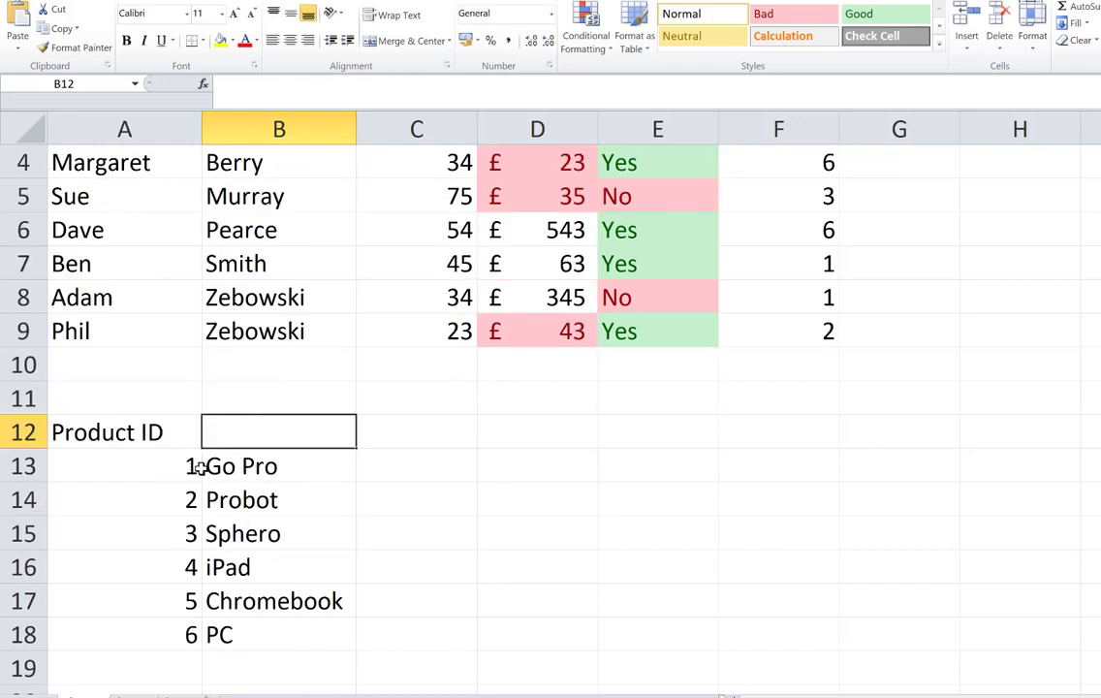
{"action": "scroll", "coordinate": [223, 569], "scroll_direction": "up", "scroll_amount": 1}
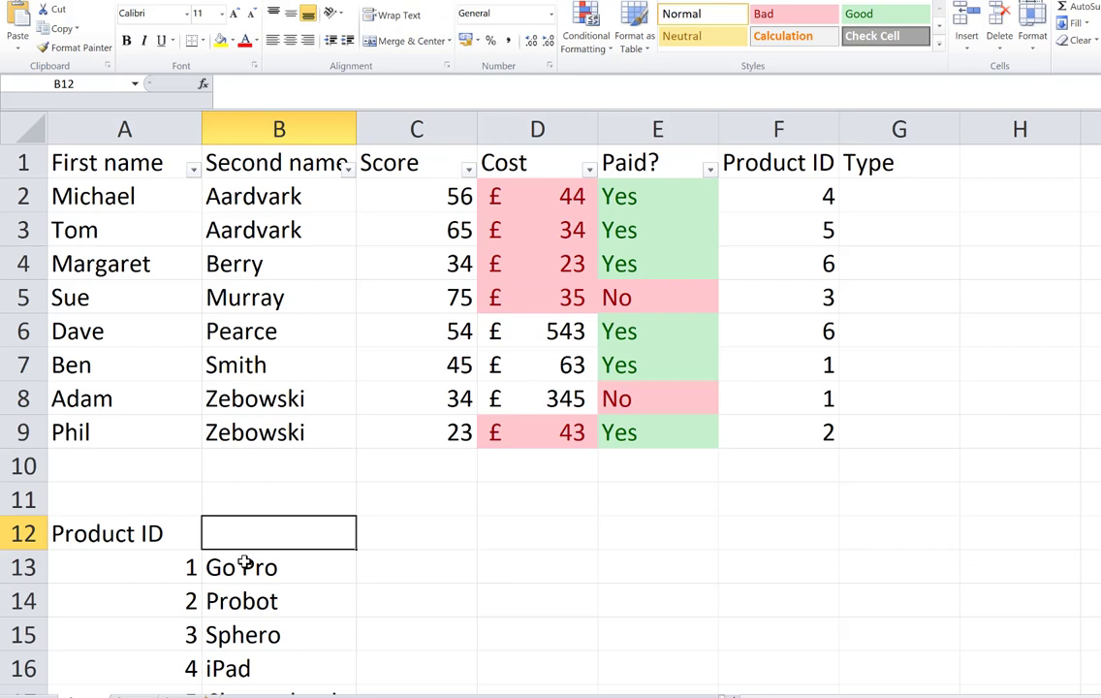
{"action": "left_click", "coordinate": [881, 197]}
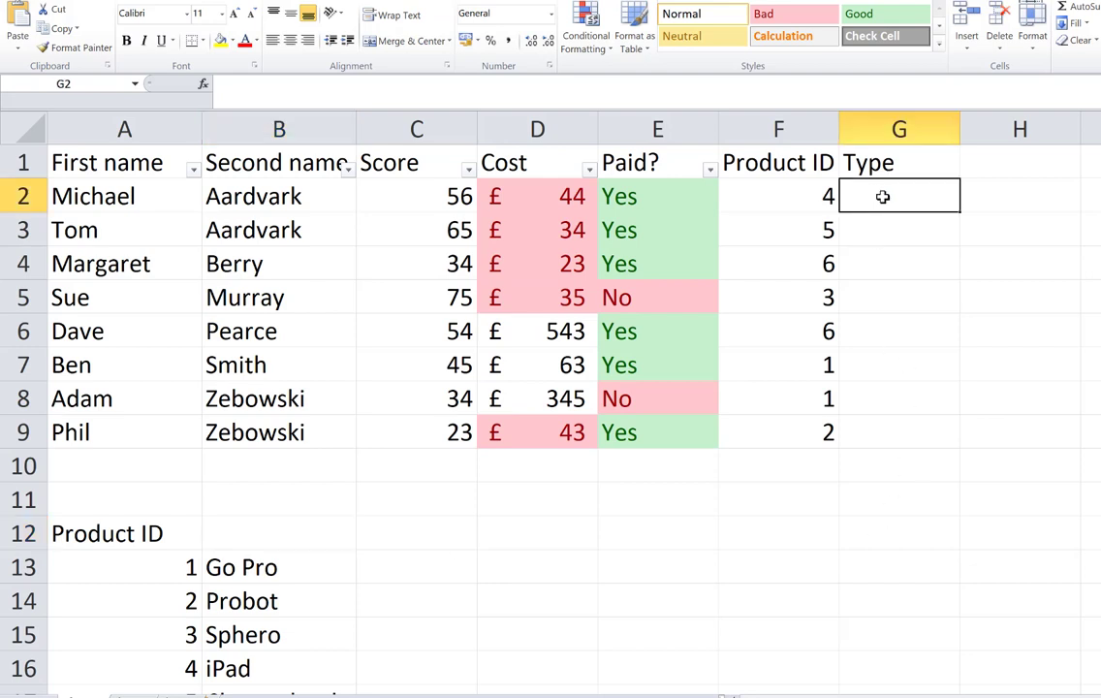
{"action": "left_click", "coordinate": [795, 202]}
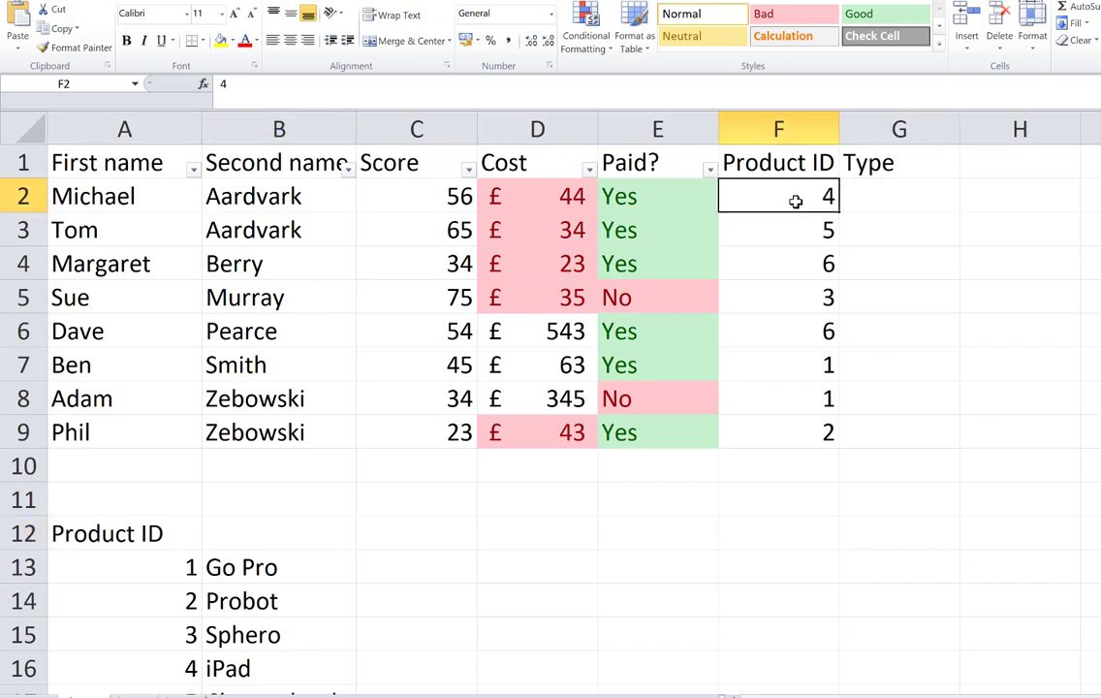
{"action": "scroll", "coordinate": [221, 627], "scroll_direction": "down", "scroll_amount": 1}
{"action": "left_click", "coordinate": [236, 567]}
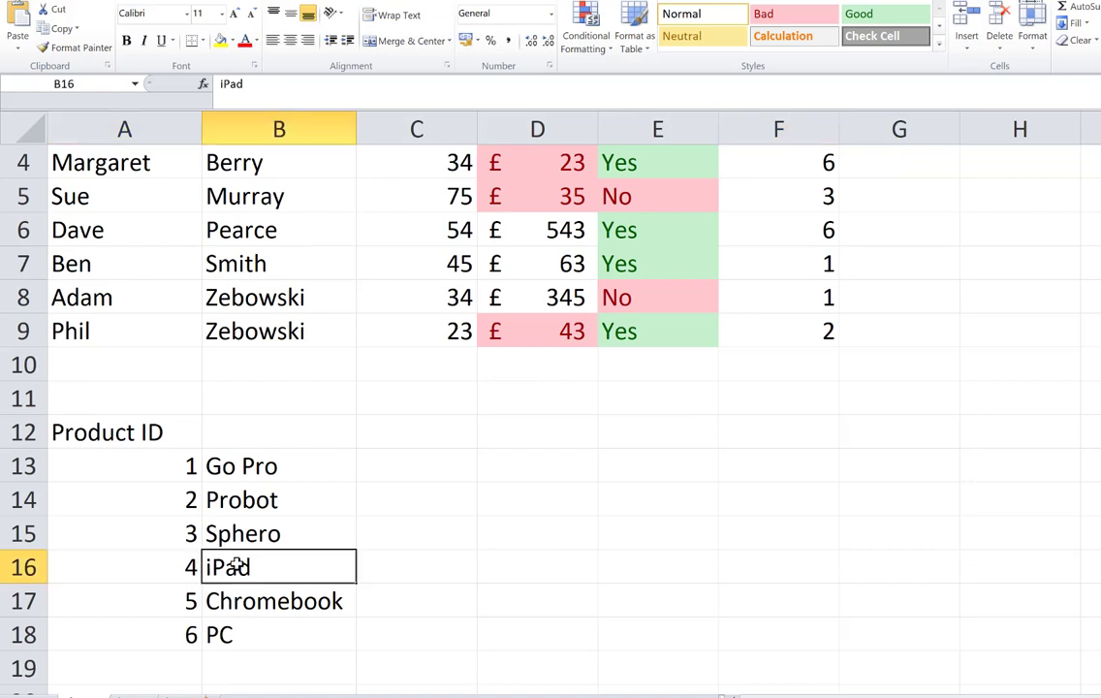
{"action": "scroll", "coordinate": [236, 566], "scroll_direction": "up", "scroll_amount": 1}
- Enter =VLOOKUP(F2,A13:B18,2) in G2 to return the product name for the ID in F2
{"action": "left_click", "coordinate": [899, 201]}
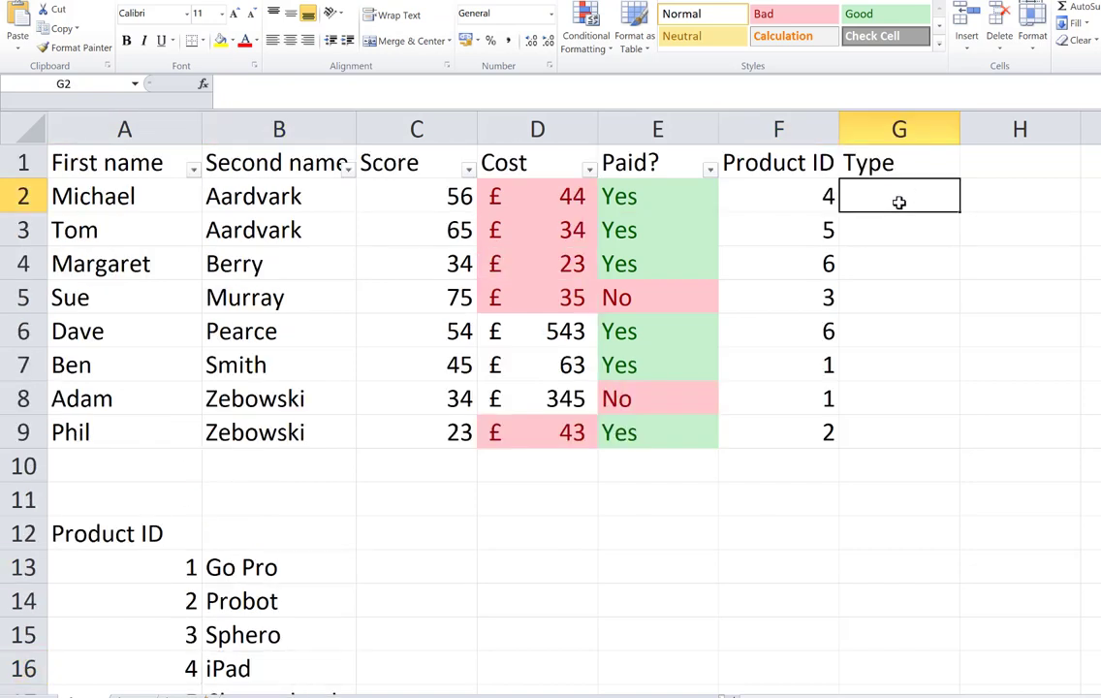
{"action": "type", "text": "=vlook"}
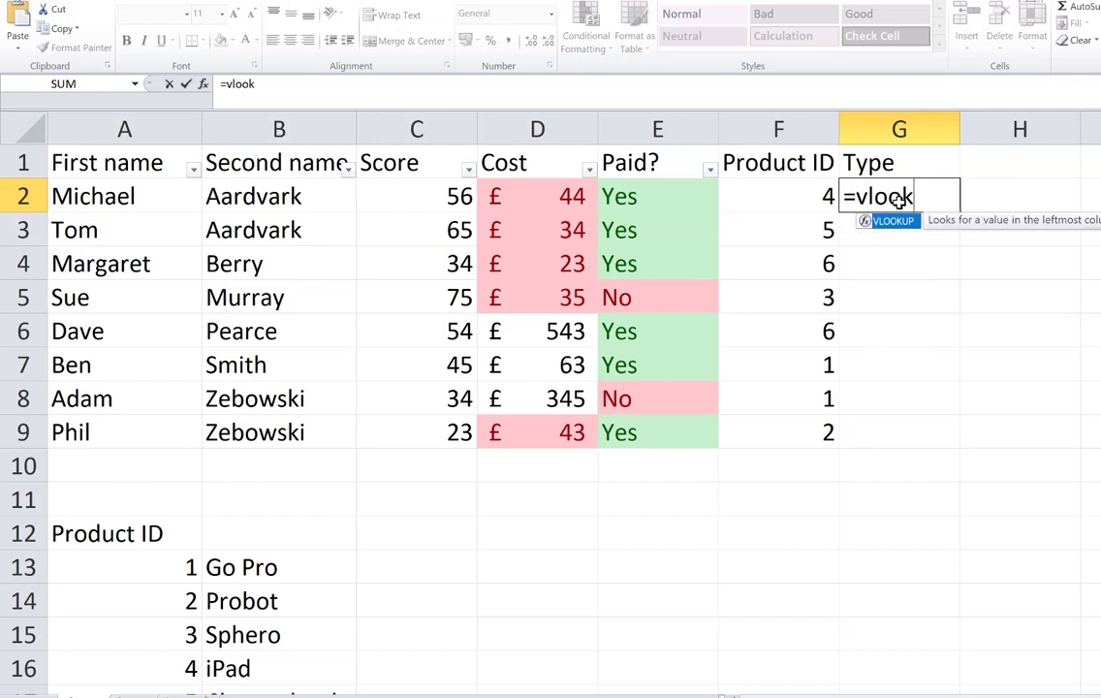
{"action": "type", "text": "up("}
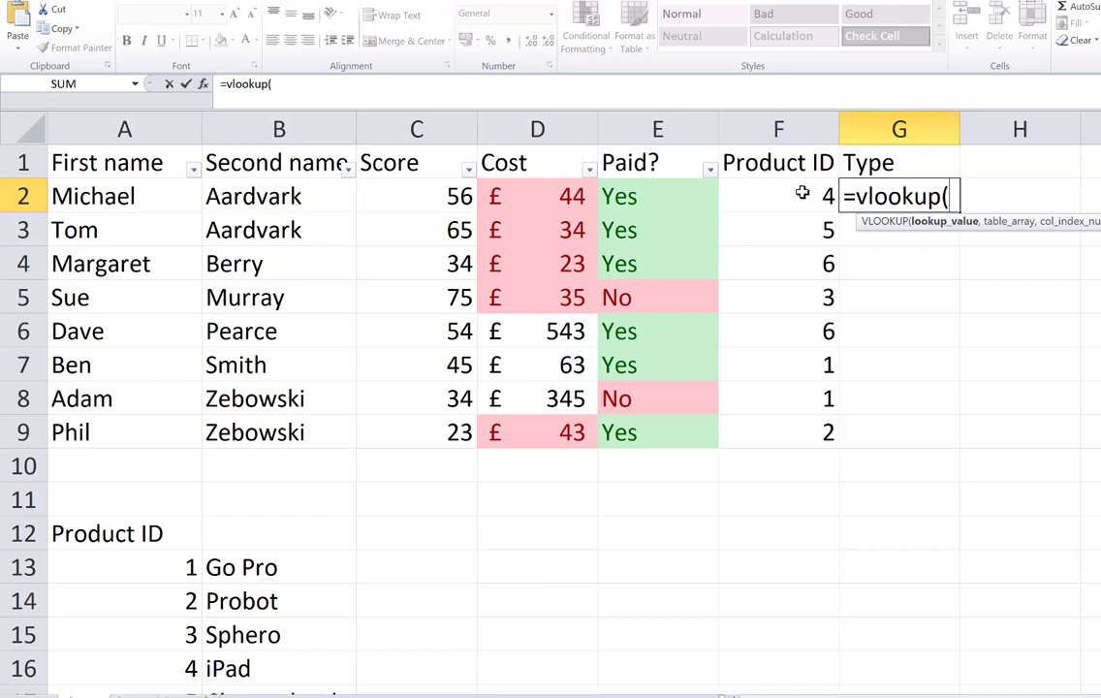
{"action": "left_click", "coordinate": [771, 190]}
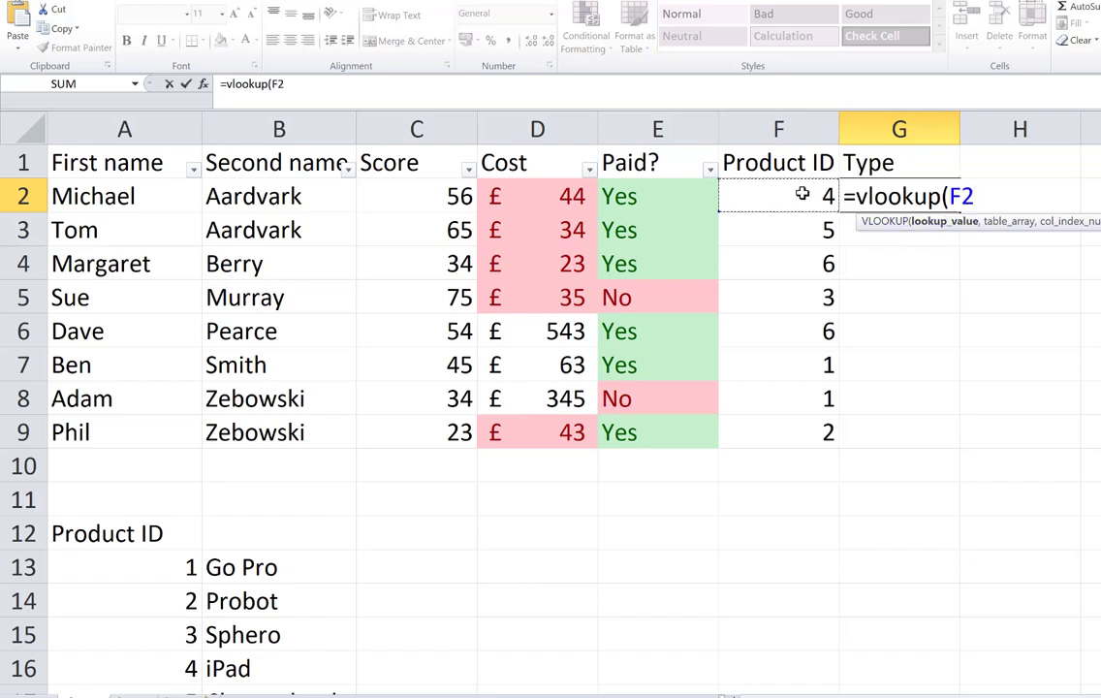
{"action": "type", "text": ","}
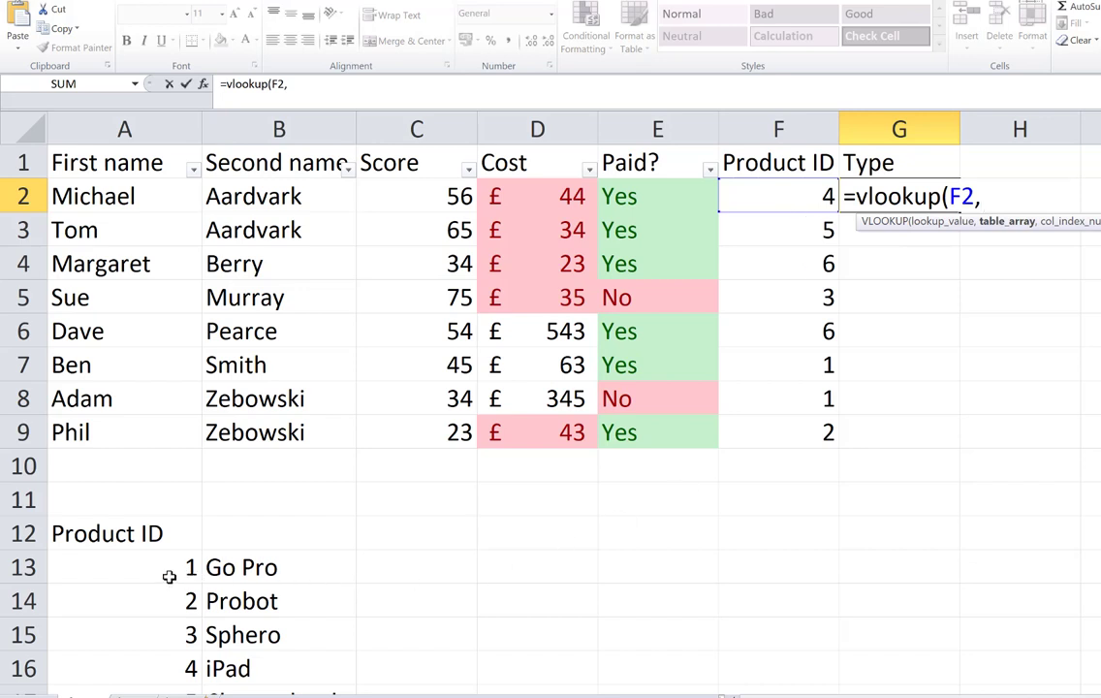
{"action": "left_click_drag", "start_coordinate": [170, 567], "coordinate": [289, 628]}
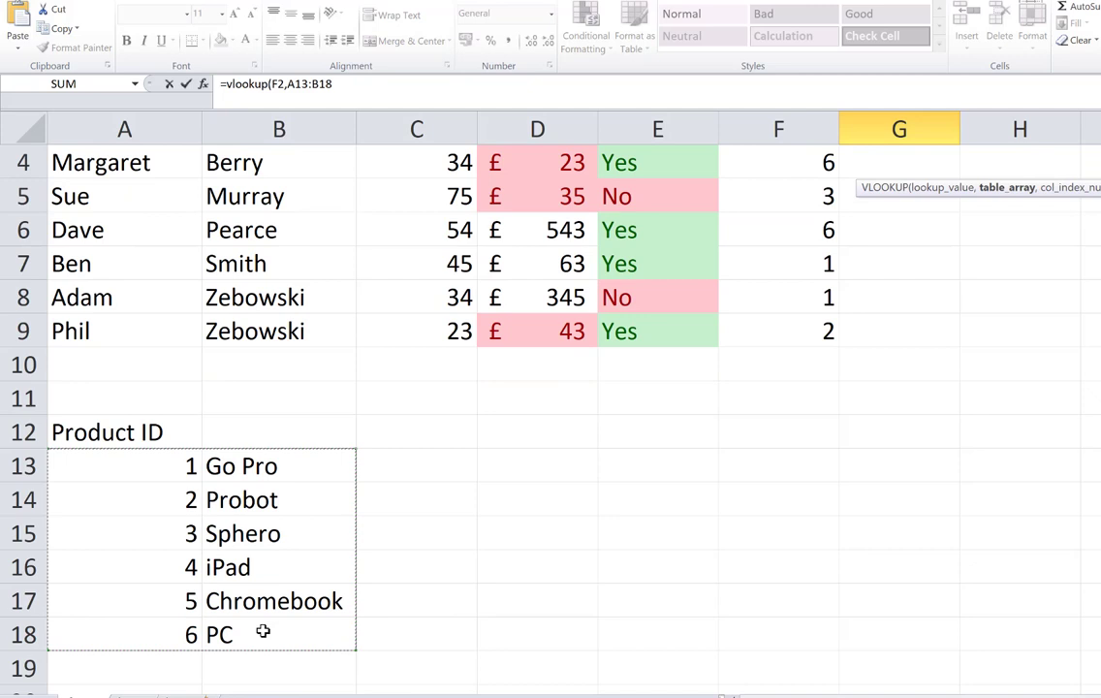
{"action": "scroll", "coordinate": [732, 460], "scroll_direction": "up", "scroll_amount": 1}
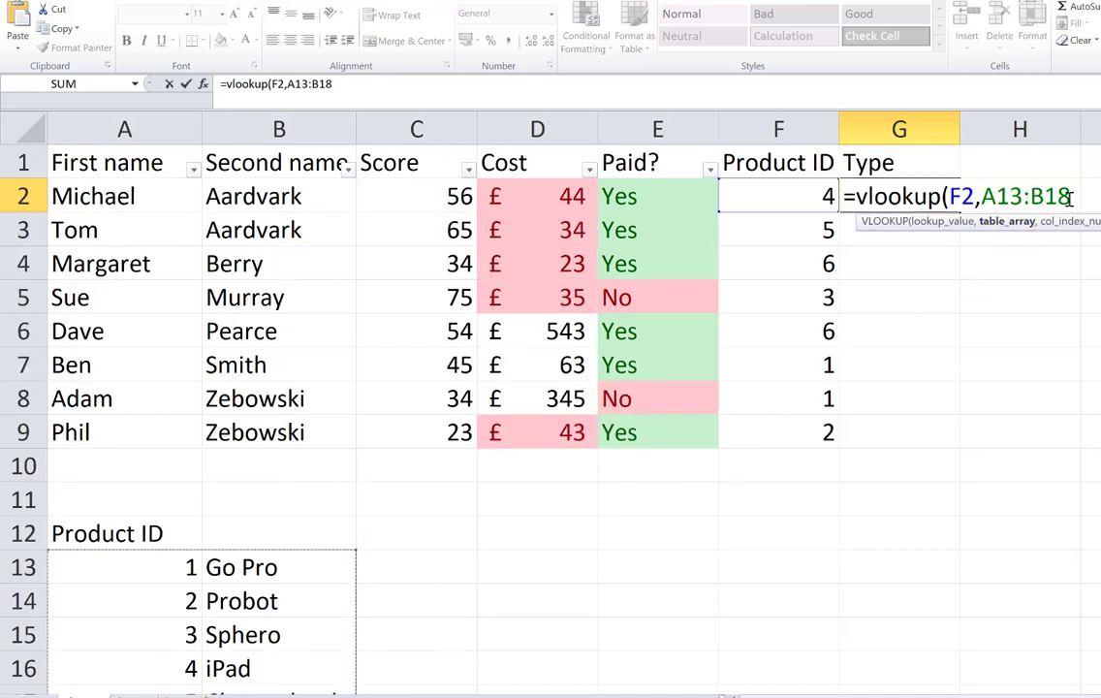
{"action": "type", "text": ","}
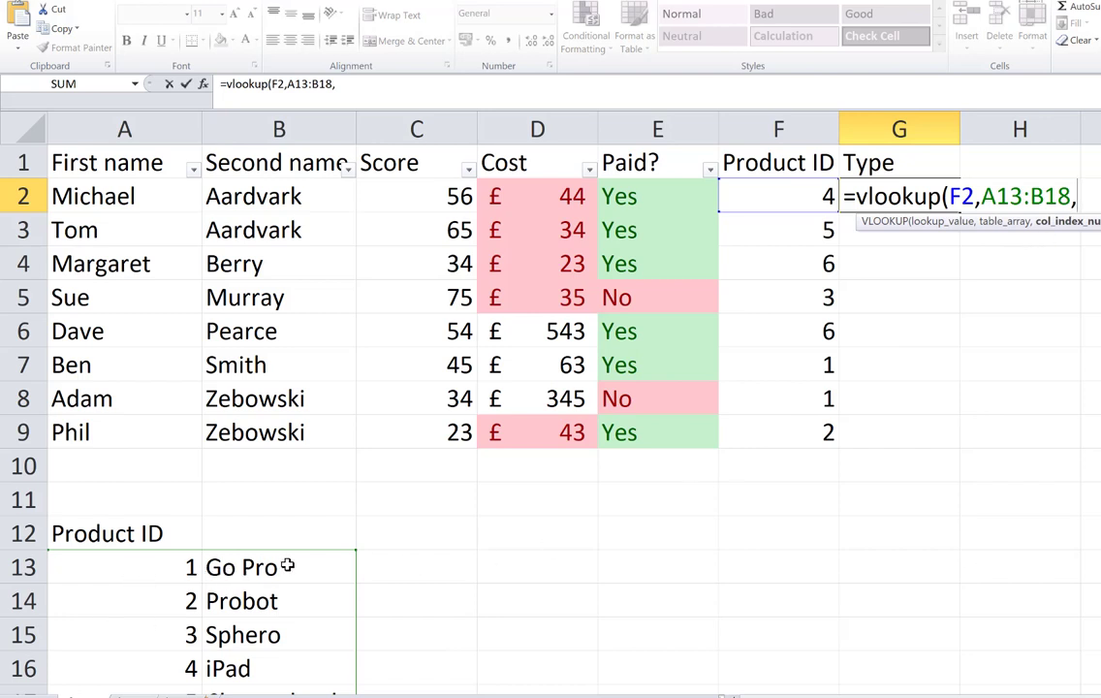
{"action": "type", "text": "2)"}
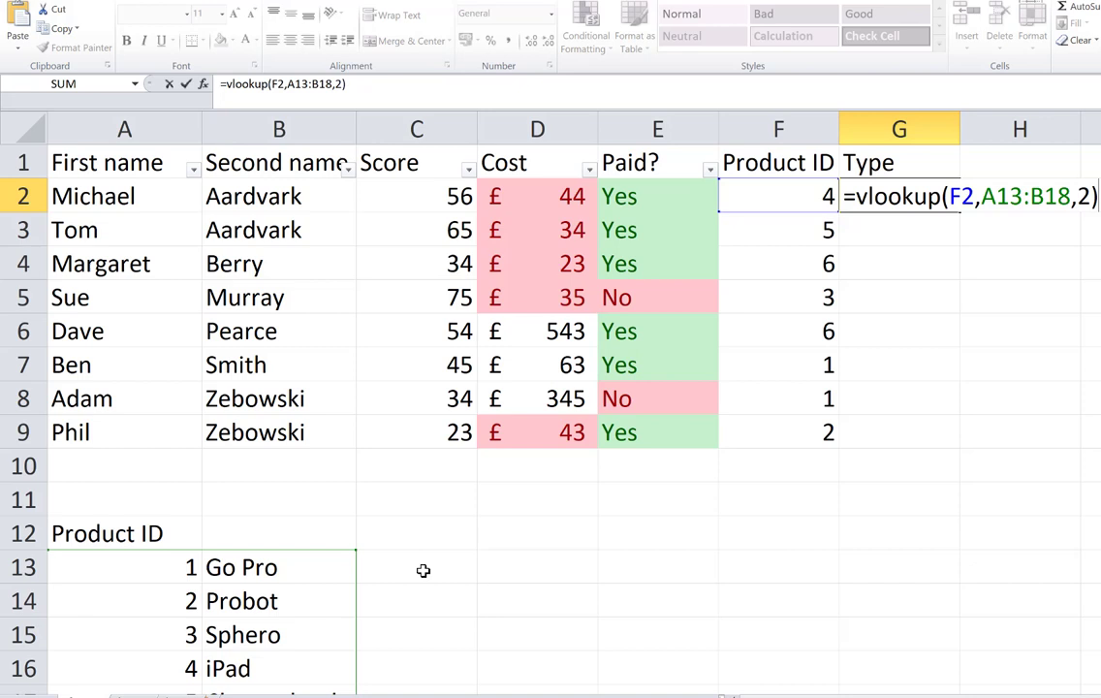
{"action": "key", "text": "Return"}
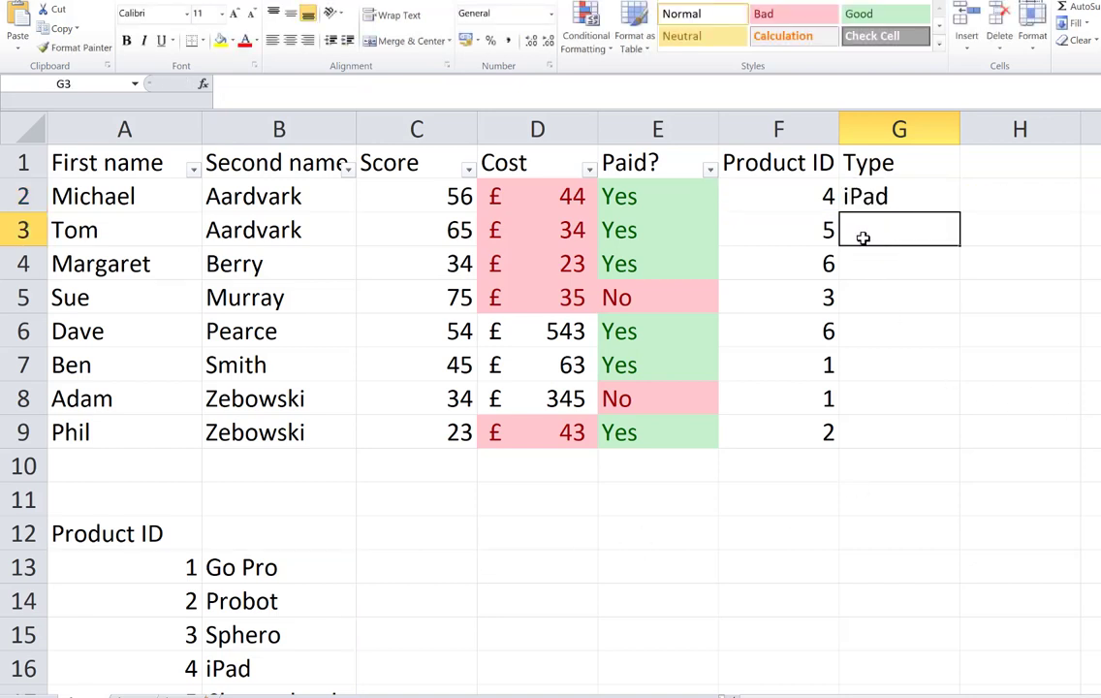
- Test the lookup by setting the product ID in F2 to 1, 5 and finally 6
{"action": "left_click", "coordinate": [787, 199]}
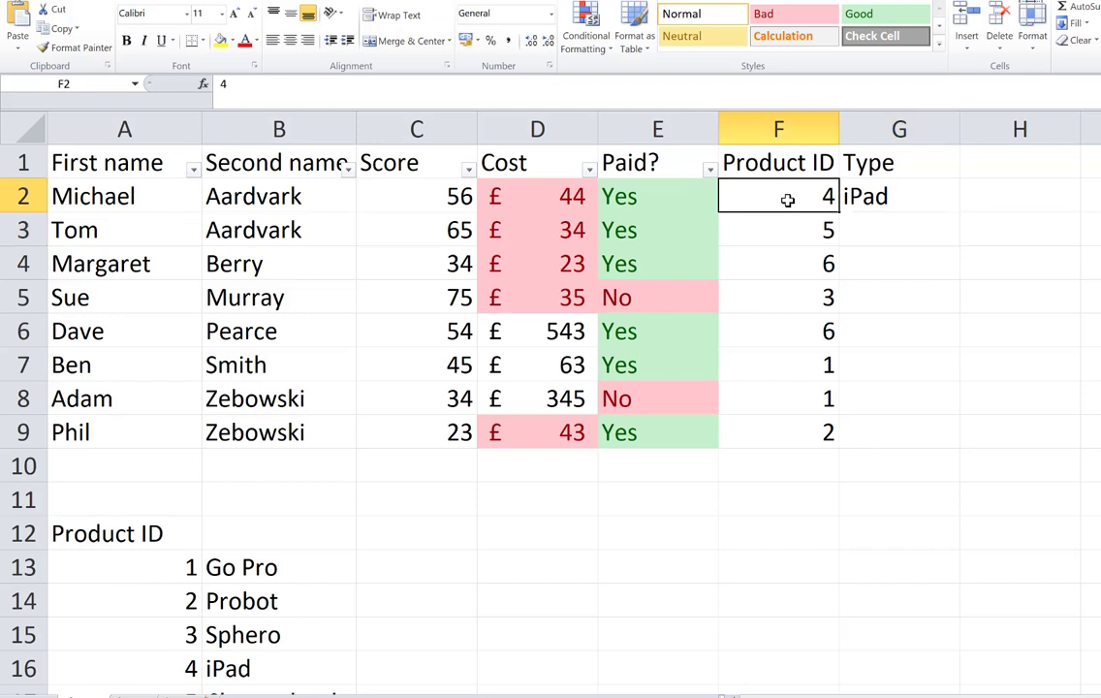
{"action": "type", "text": "1"}
{"action": "key", "text": "Return"}
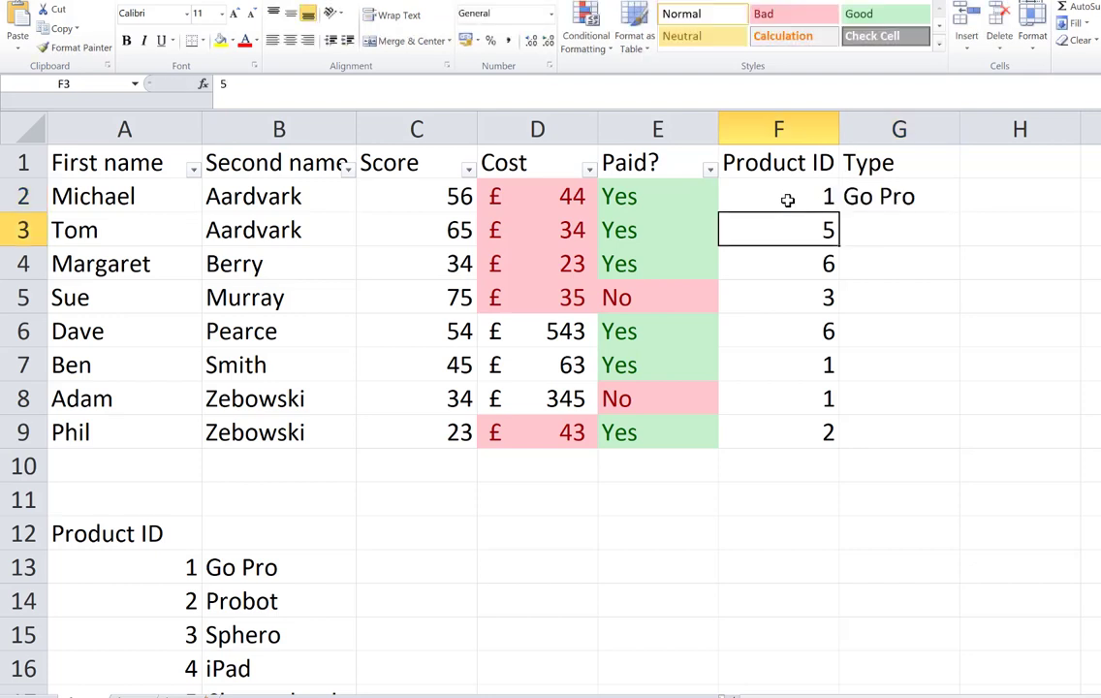
{"action": "left_click", "coordinate": [787, 198]}
{"action": "type", "text": "5"}
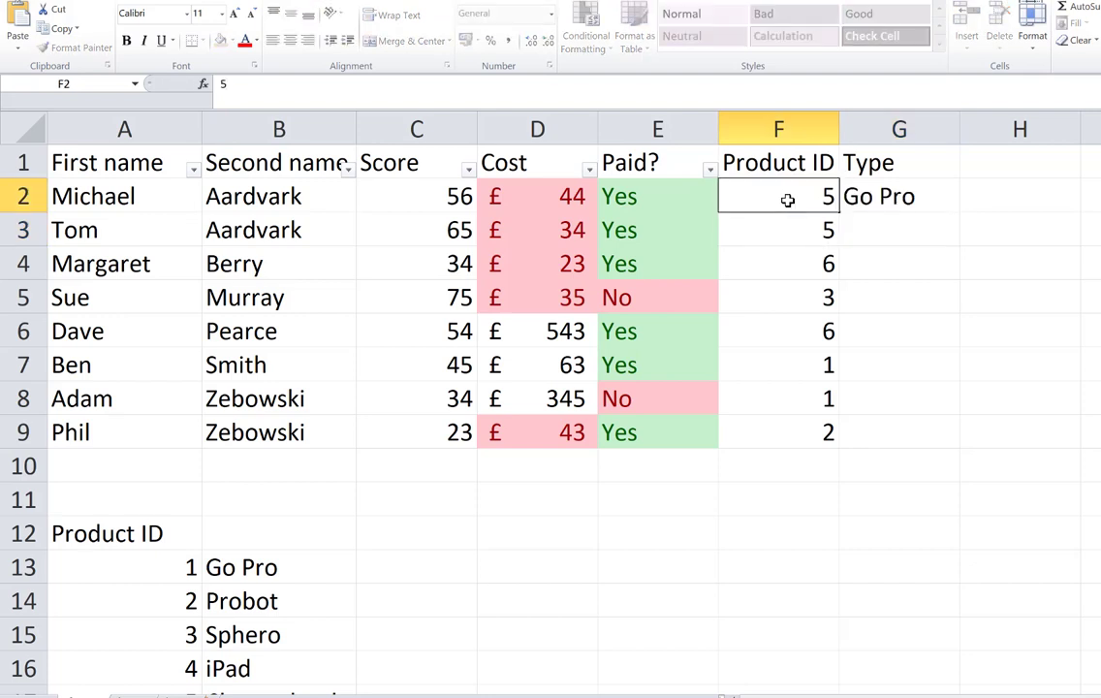
{"action": "key", "text": "Return"}
{"action": "left_click", "coordinate": [786, 198]}
{"action": "type", "text": "6"}
{"action": "key", "text": "Return"}
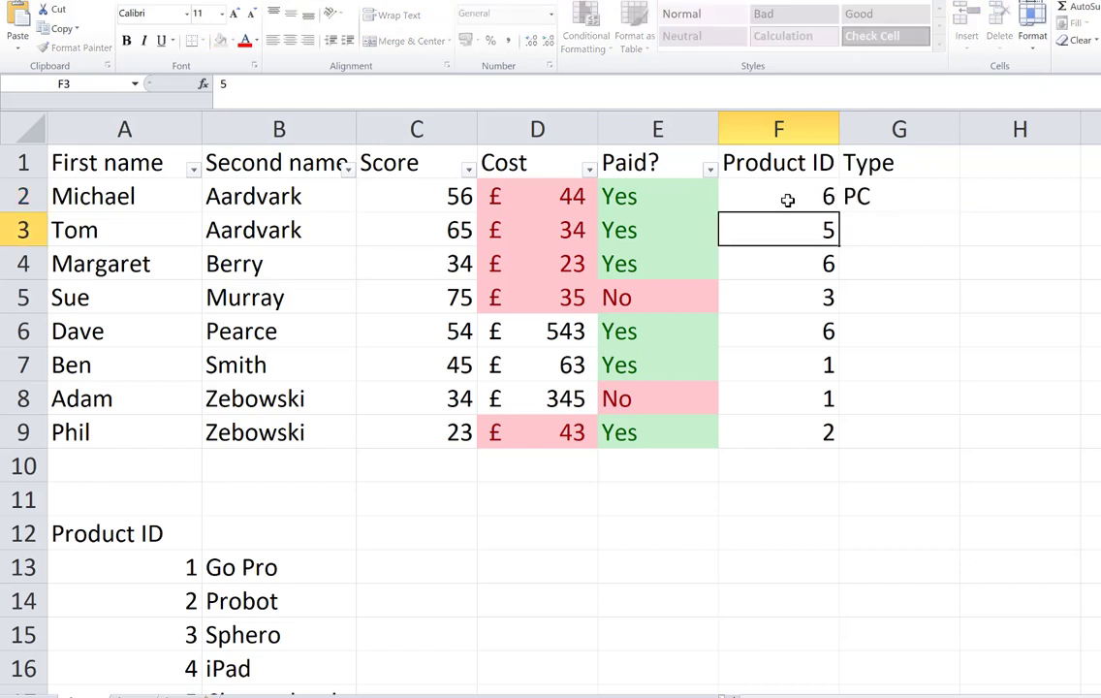
{"action": "left_click", "coordinate": [787, 198]}
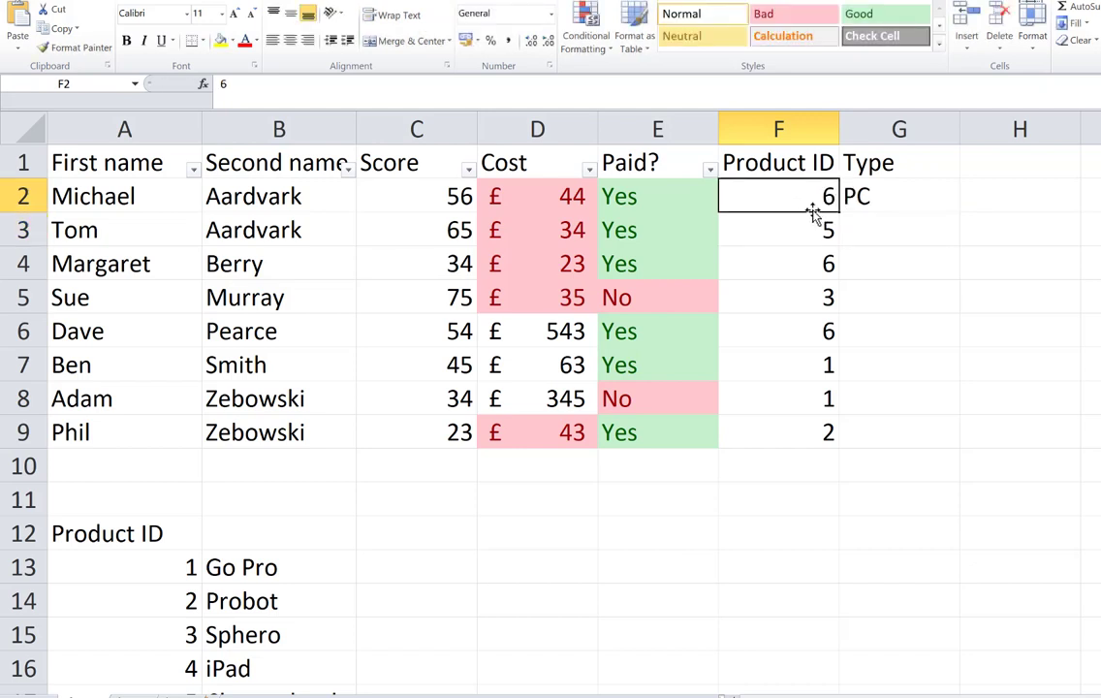
- Fill the VLOOKUP formula from G2 down through G9
{"action": "left_click", "coordinate": [859, 203]}
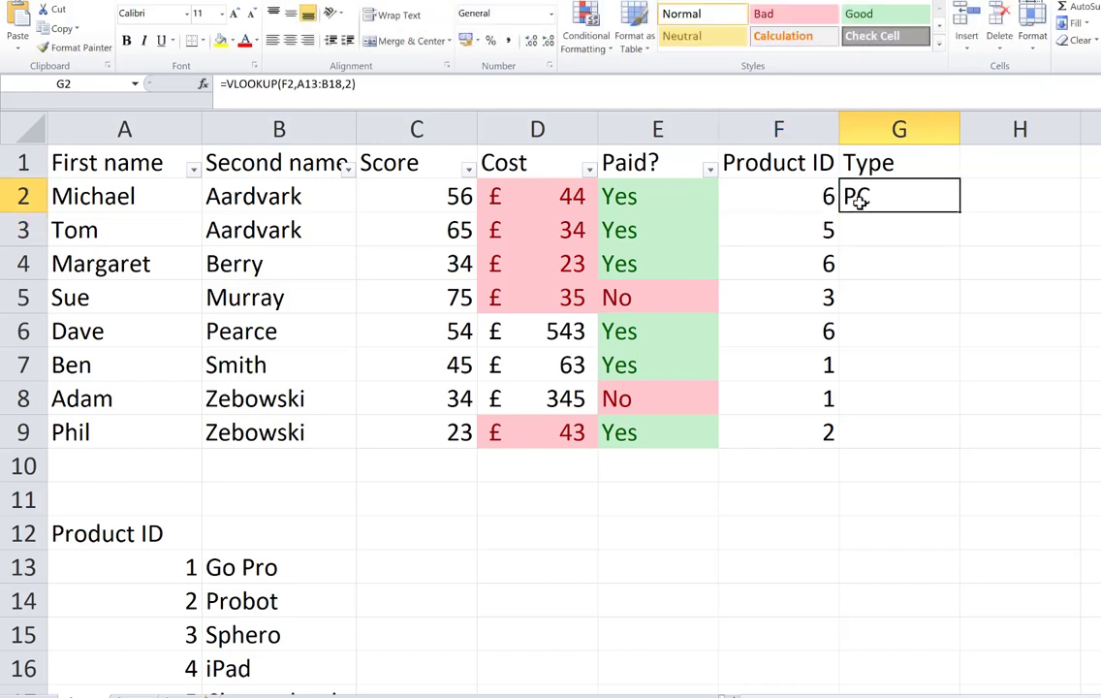
{"action": "left_click", "coordinate": [800, 201]}
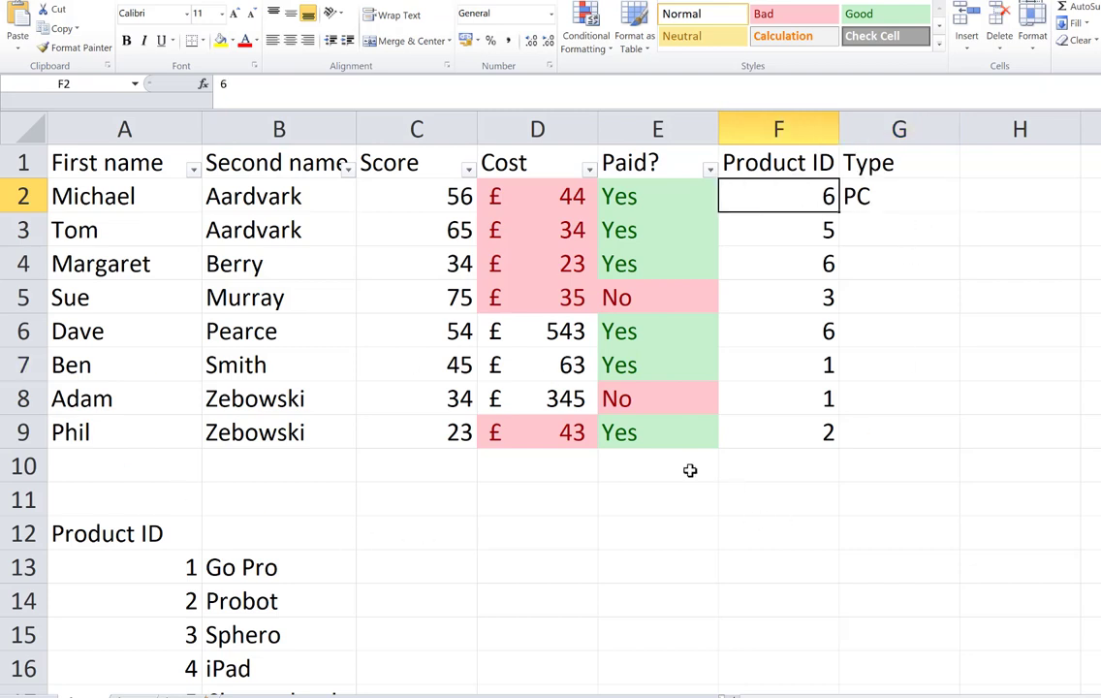
{"action": "left_click", "coordinate": [880, 204]}
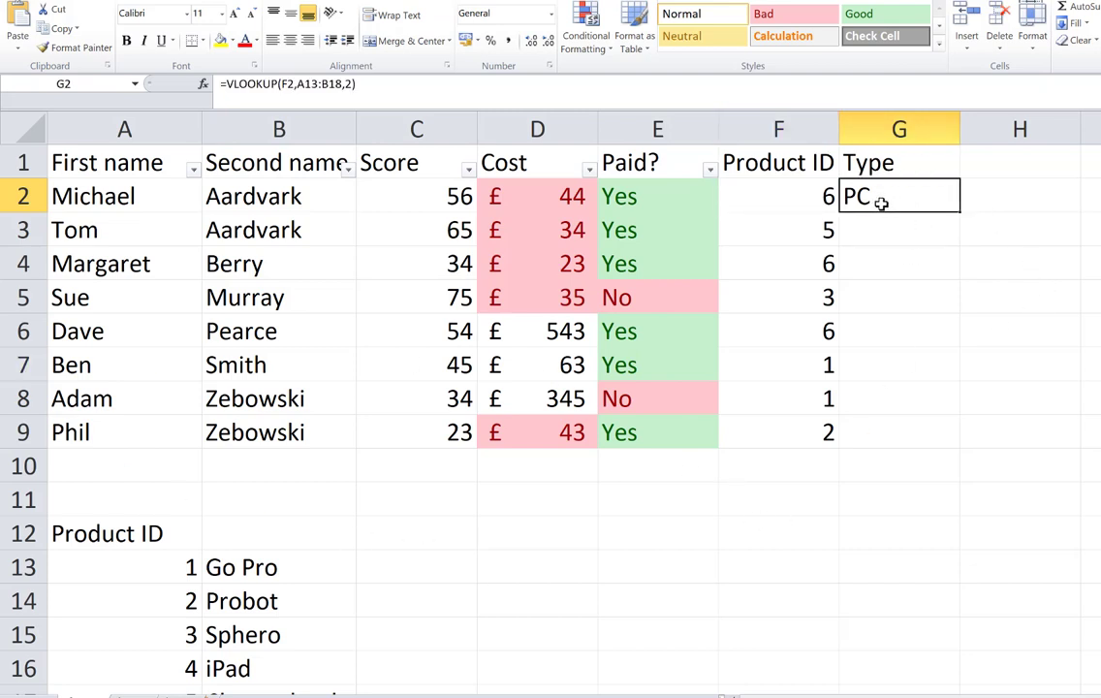
{"action": "left_click_drag", "start_coordinate": [960, 209], "coordinate": [940, 444]}
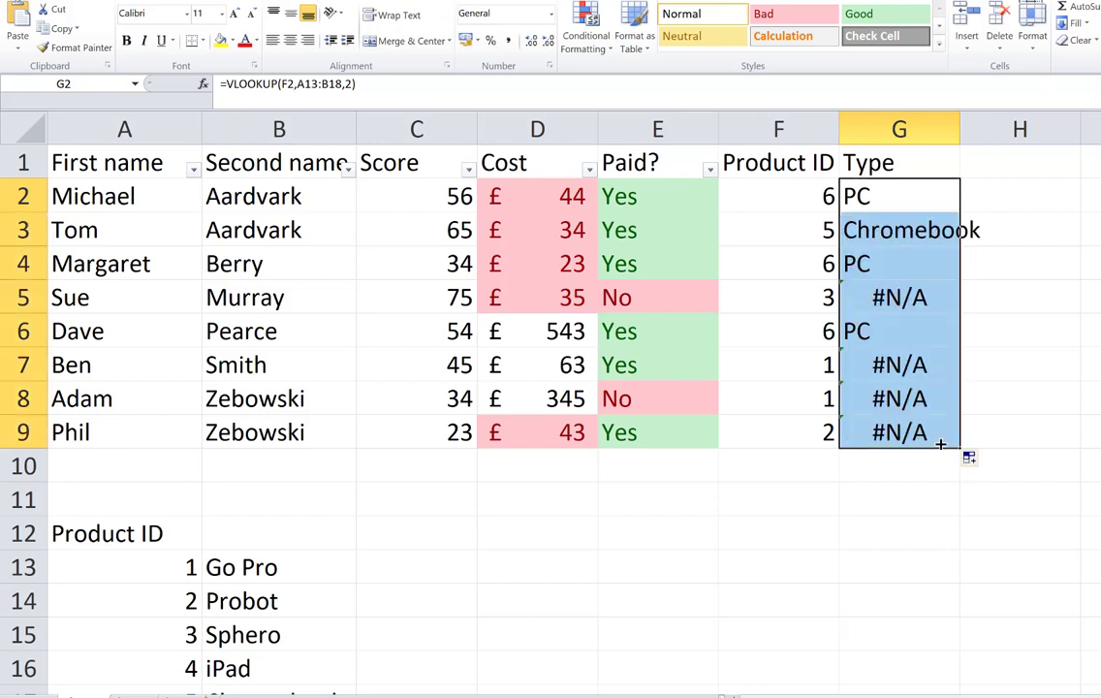
- Check the filled lookup result in row 3 against its product ID and the lower product table
{"action": "left_click", "coordinate": [865, 229]}
{"action": "left_click", "coordinate": [808, 234]}
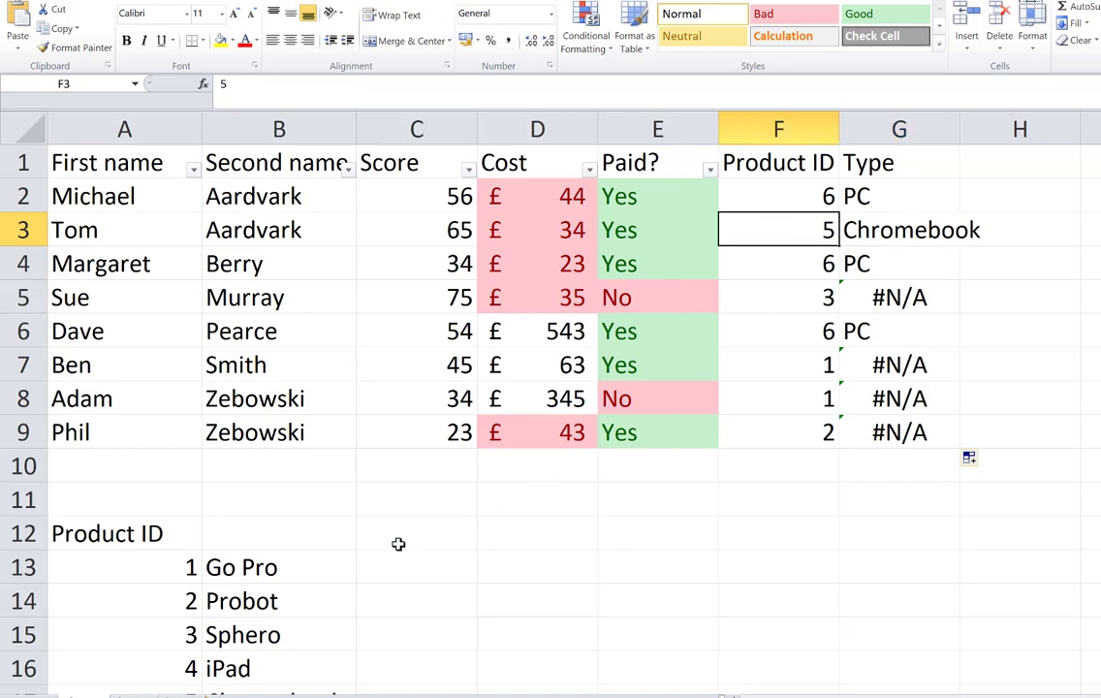
{"action": "scroll", "coordinate": [174, 644], "scroll_direction": "down", "scroll_amount": 1}
{"action": "scroll", "coordinate": [189, 630], "scroll_direction": "up", "scroll_amount": 1}
{"action": "scroll", "coordinate": [213, 625], "scroll_direction": "down", "scroll_amount": 1}
{"action": "scroll", "coordinate": [276, 586], "scroll_direction": "up", "scroll_amount": 1}
{"action": "scroll", "coordinate": [762, 246], "scroll_direction": "down", "scroll_amount": 1}
{"action": "scroll", "coordinate": [852, 276], "scroll_direction": "up", "scroll_amount": 1}
- Compare the lookup table range referenced by the VLOOKUP formulas in G2 and G3
{"action": "left_click", "coordinate": [882, 196]}
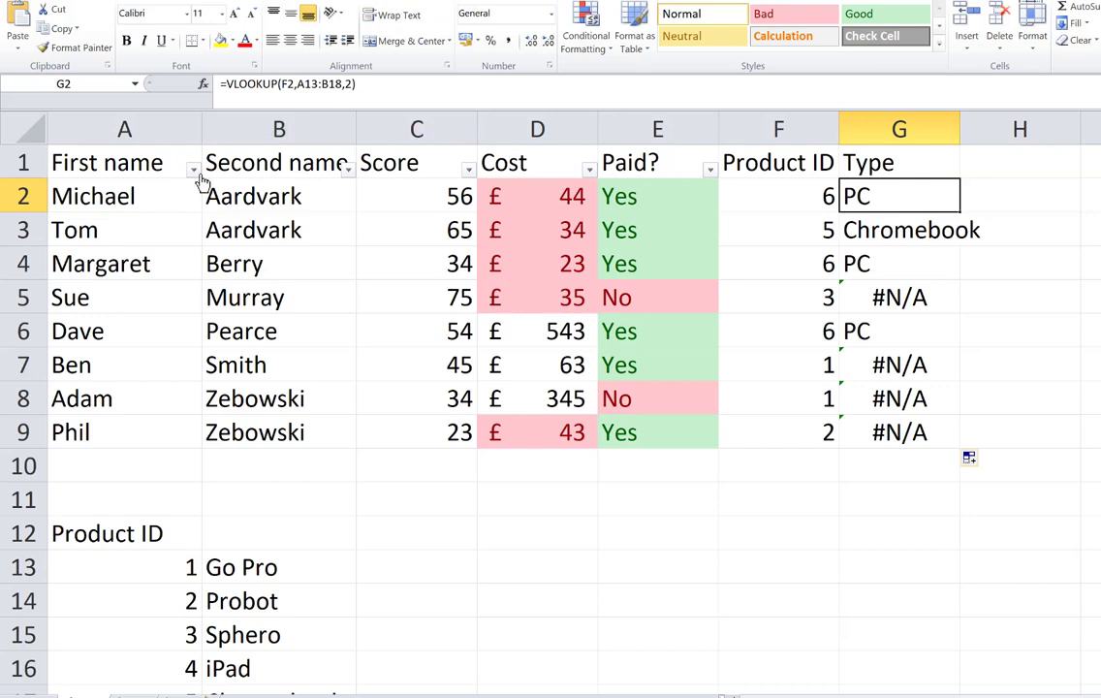
{"action": "left_click", "coordinate": [306, 84]}
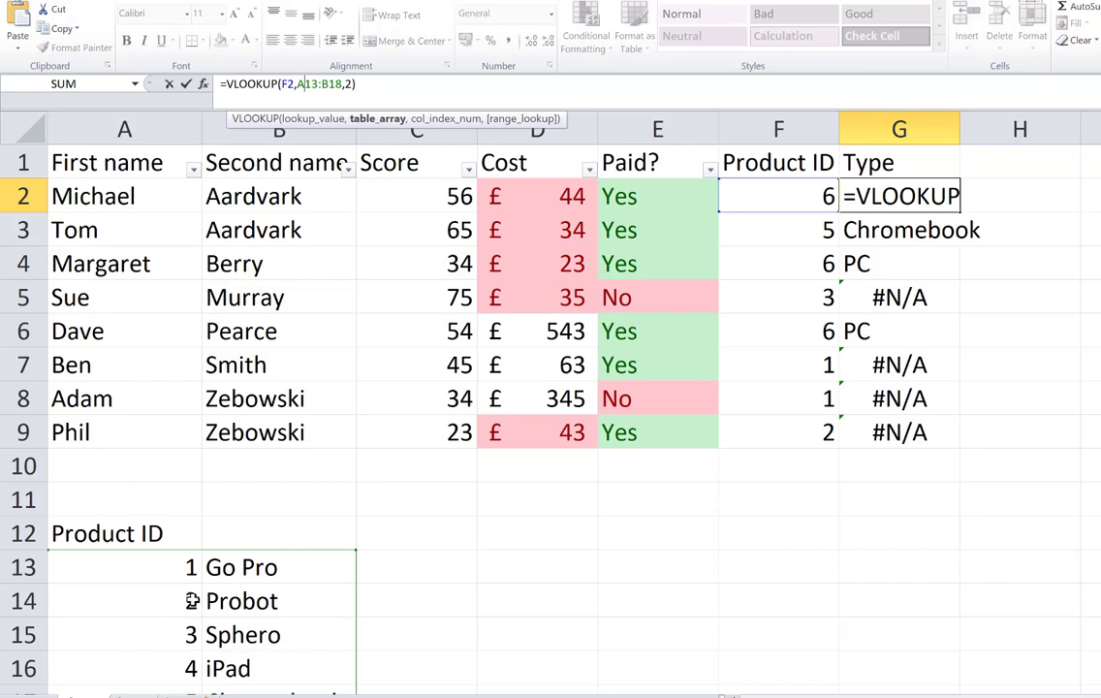
{"action": "key", "text": "Return"}
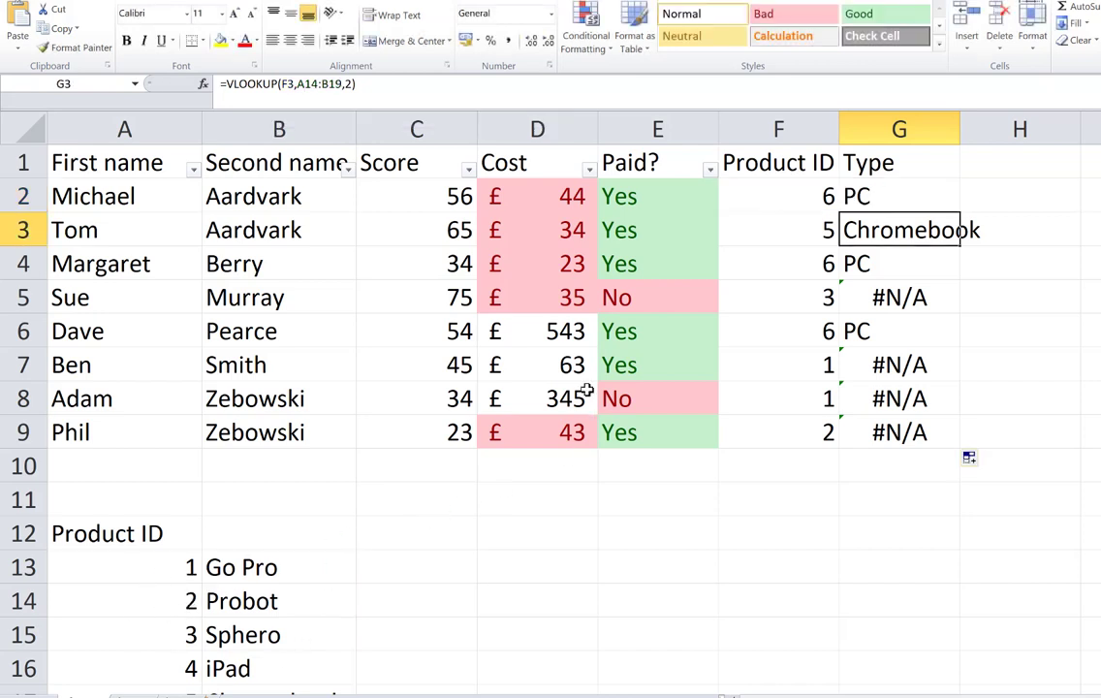
{"action": "left_click", "coordinate": [304, 83]}
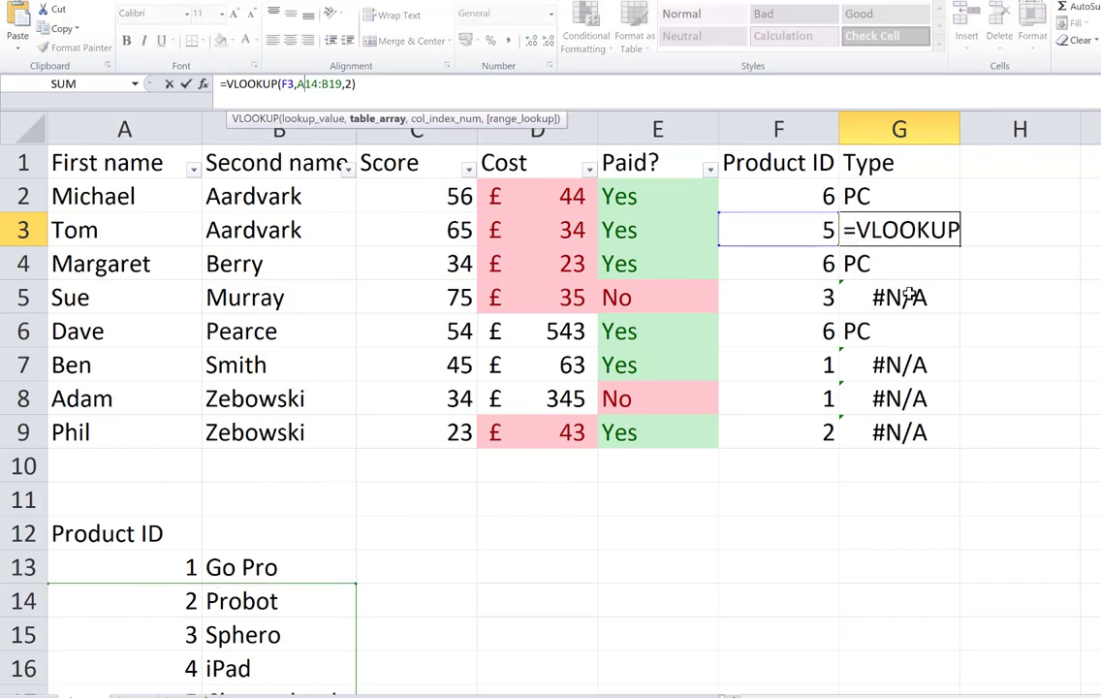
{"action": "key", "text": "Return"}
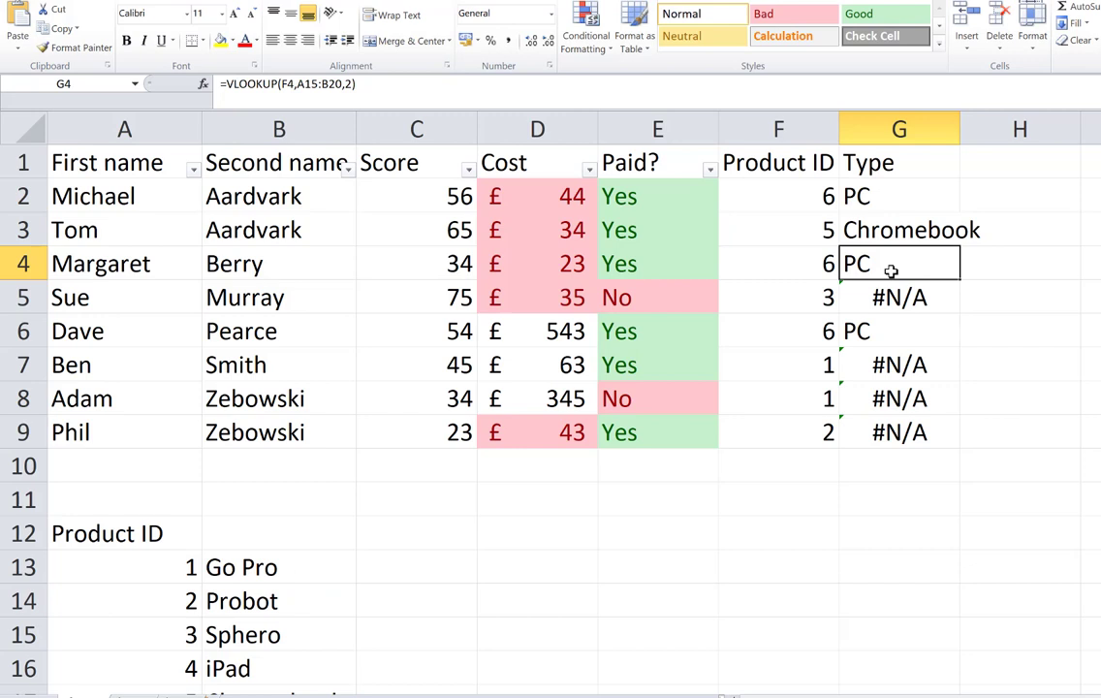
- Examine how the table range shifts in the copied VLOOKUP formulas down the Type column to G9
{"action": "key", "text": "Up"}
{"action": "key", "text": "Down"}
{"action": "key", "text": "Down"}
{"action": "key", "text": "Down"}
{"action": "key", "text": "Down"}
{"action": "key", "text": "Down"}
{"action": "key", "text": "Down"}
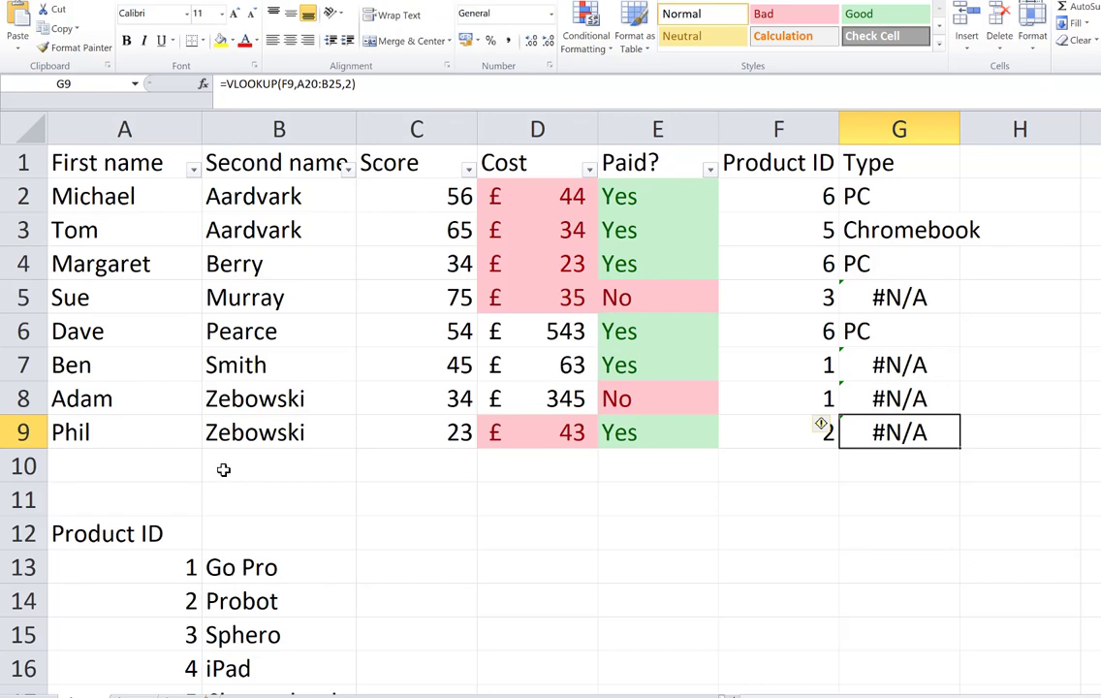
{"action": "left_click", "coordinate": [321, 84]}
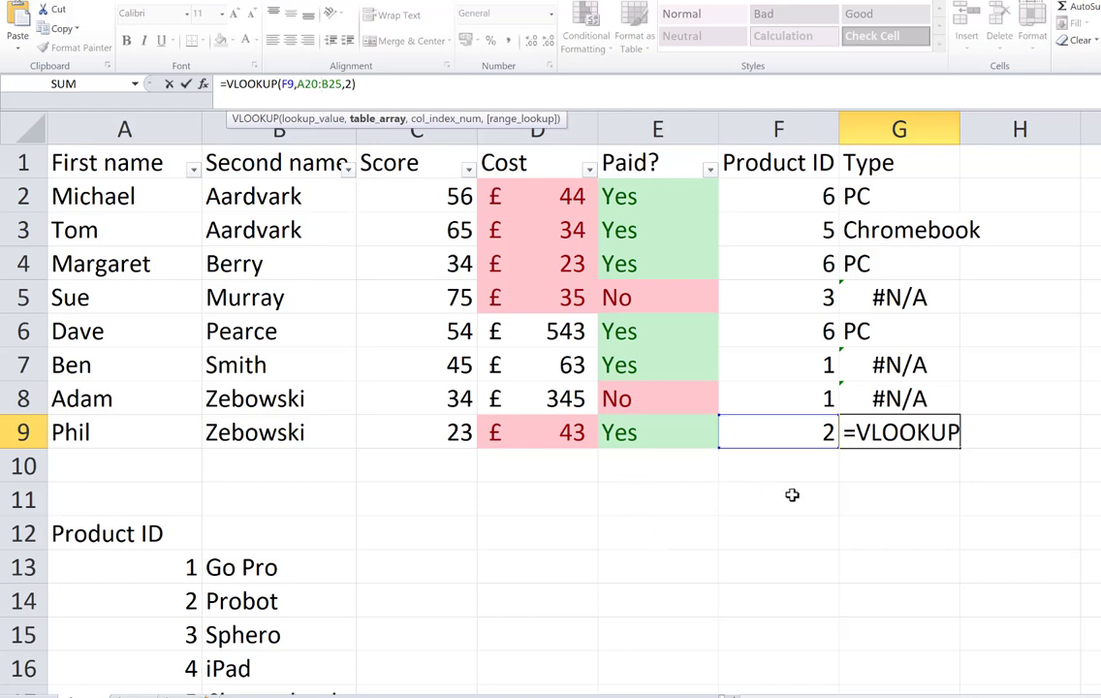
{"action": "key", "text": "Escape"}
- Lock the table rows in G2's formula so it reads =VLOOKUP(F2,A$13:B$18,2)
{"action": "key", "text": "Up"}
{"action": "key", "text": "Up"}
{"action": "key", "text": "Up"}
{"action": "key", "text": "Up"}
{"action": "key", "text": "Up"}
{"action": "key", "text": "Up"}
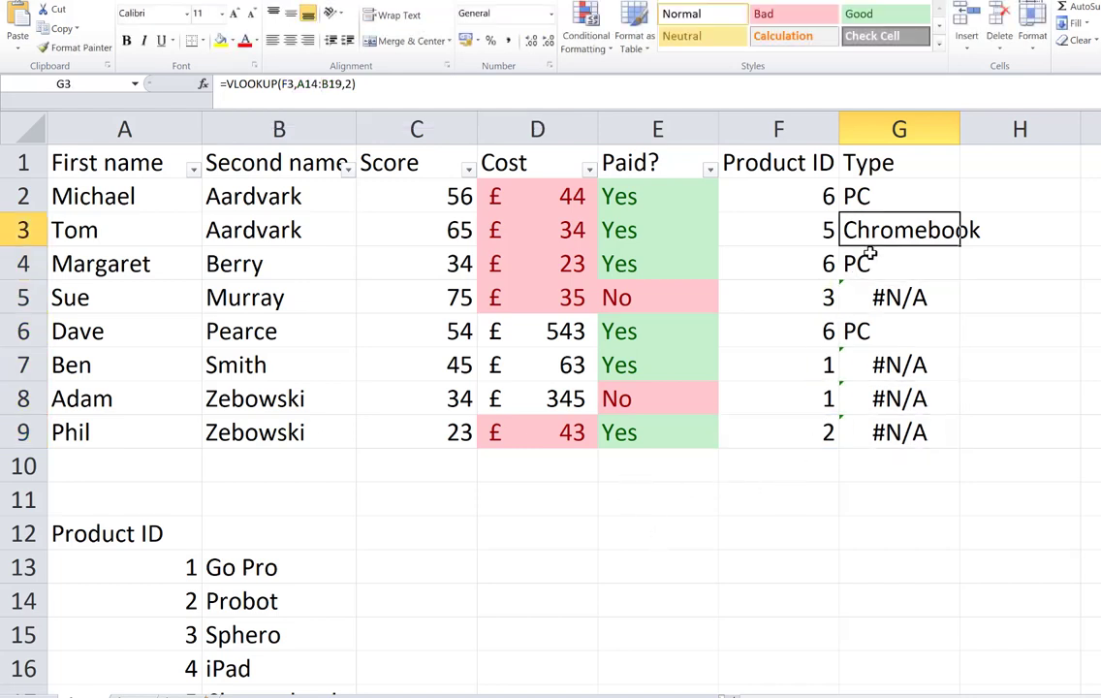
{"action": "key", "text": "Up"}
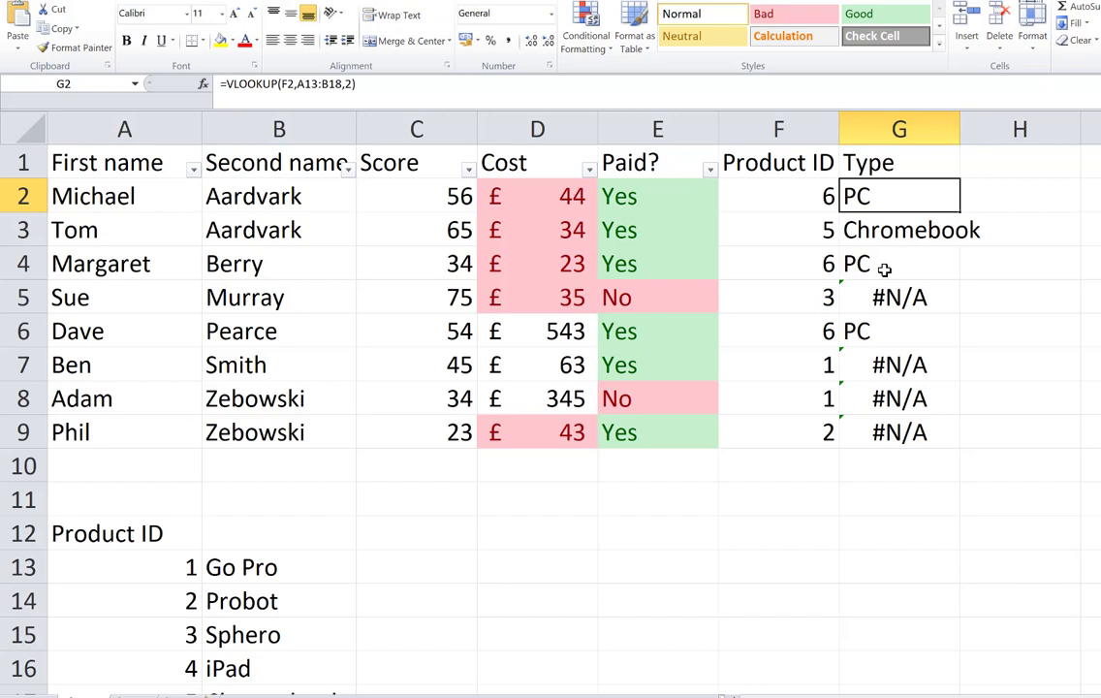
{"action": "left_click", "coordinate": [287, 86]}
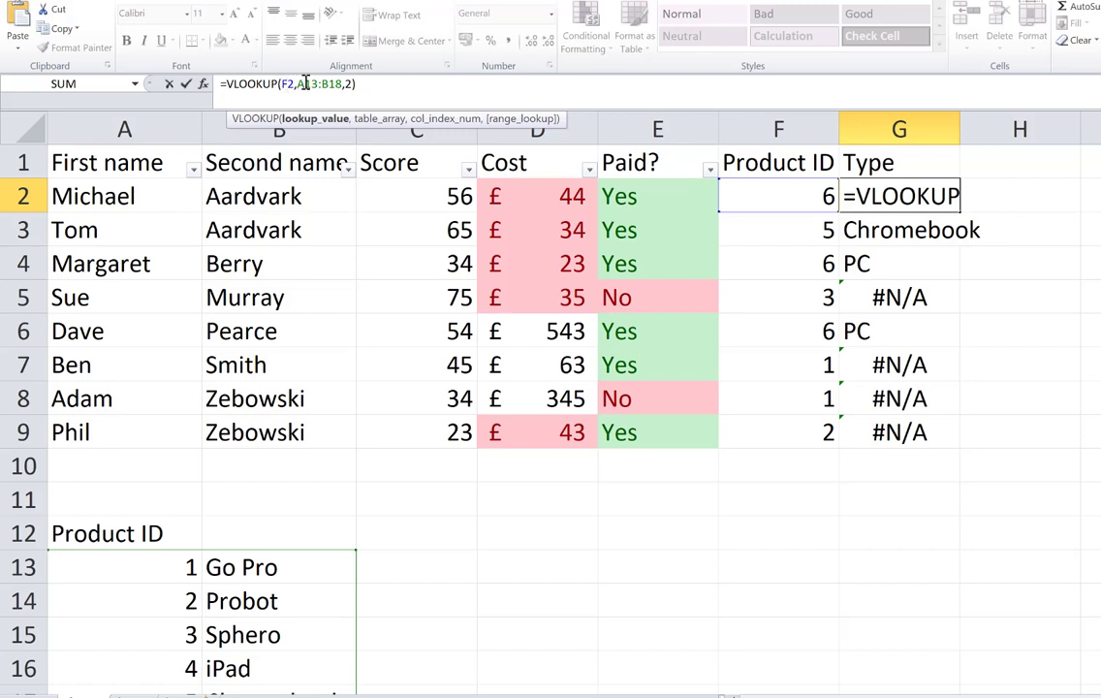
{"action": "left_click", "coordinate": [303, 84]}
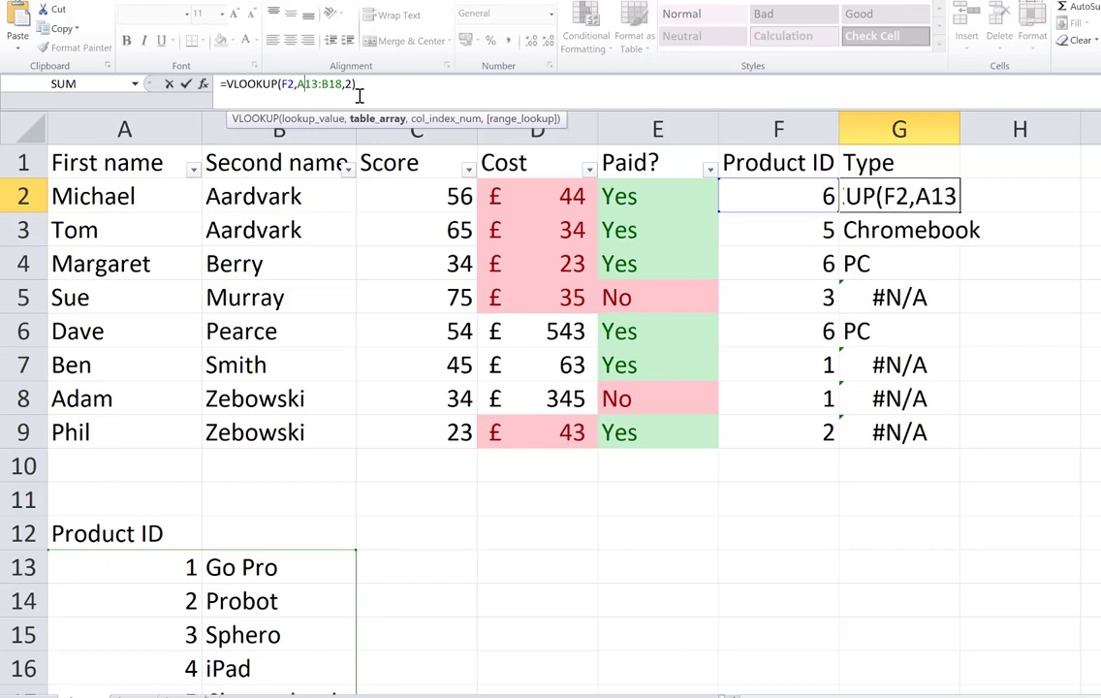
{"action": "type", "text": "$"}
{"action": "key", "text": "Right"}
{"action": "key", "text": "Right"}
{"action": "key", "text": "Right"}
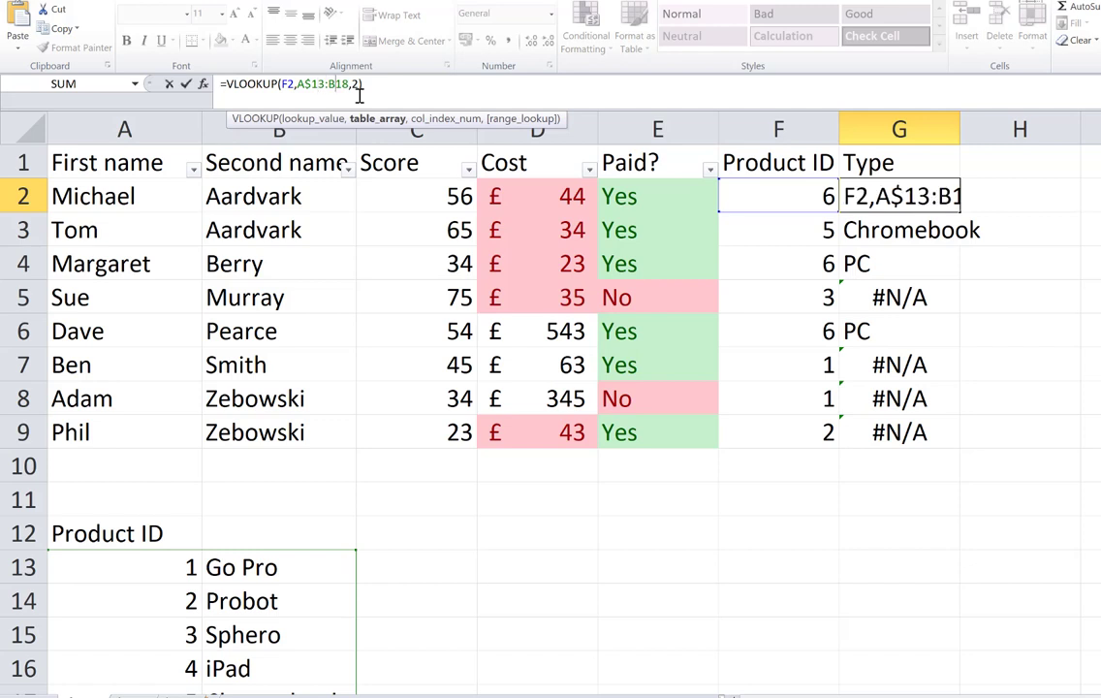
{"action": "type", "text": "$"}
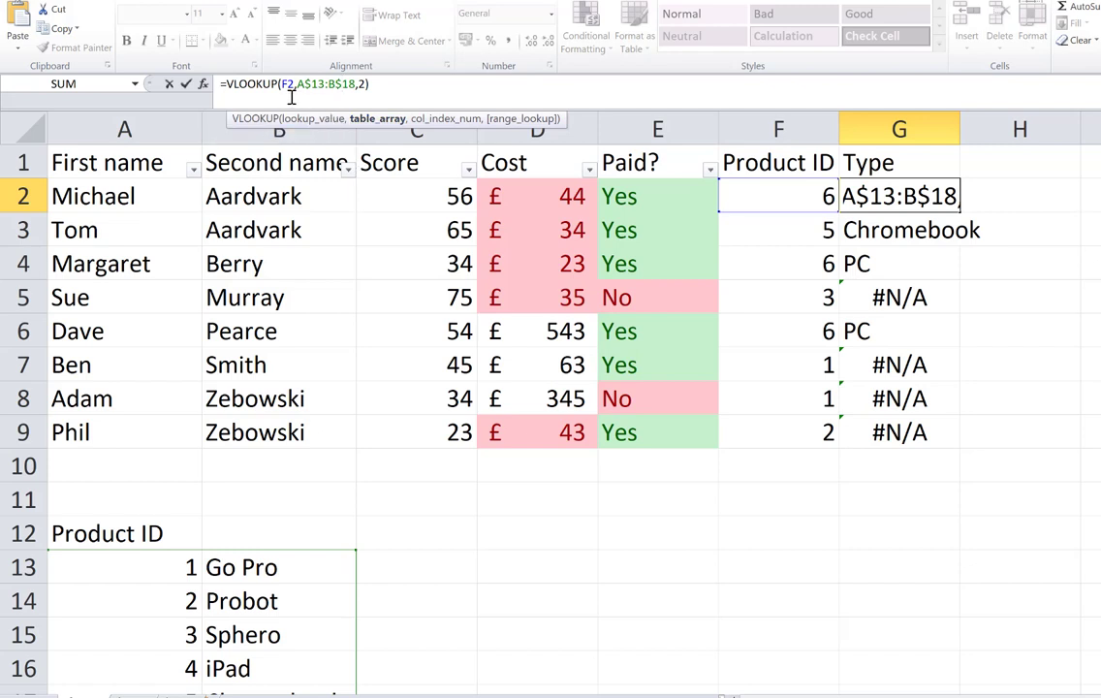
{"action": "key", "text": "Return"}
- Fill the corrected VLOOKUP formula from G2 down through G9
{"action": "left_click", "coordinate": [857, 199]}
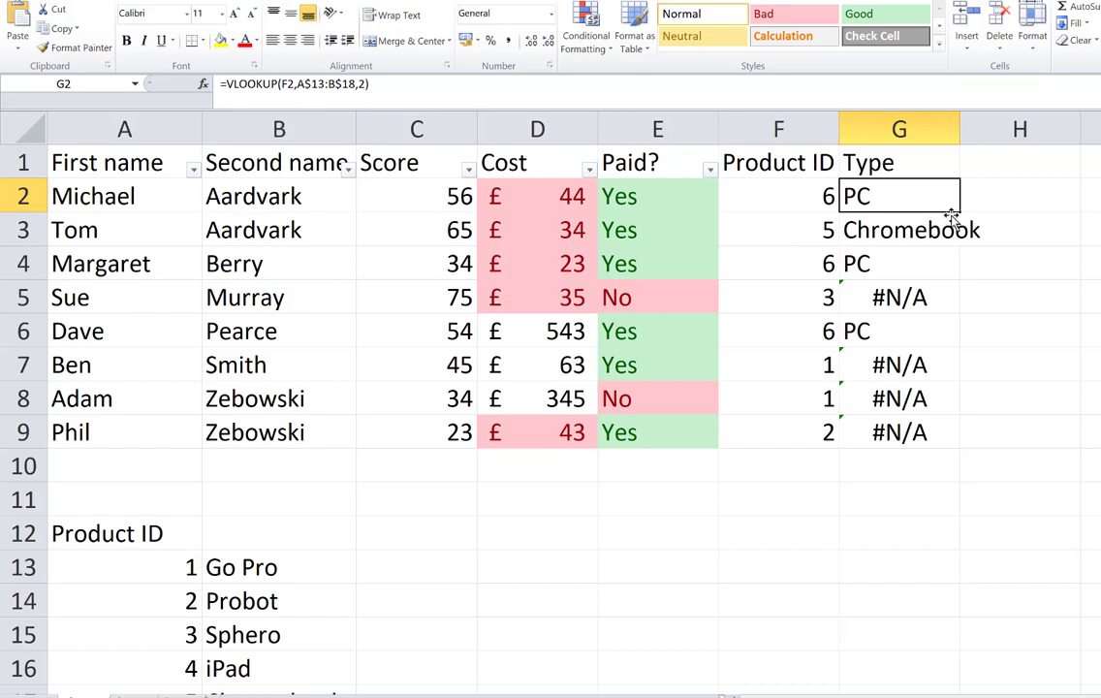
{"action": "left_click_drag", "start_coordinate": [952, 215], "coordinate": [915, 437]}
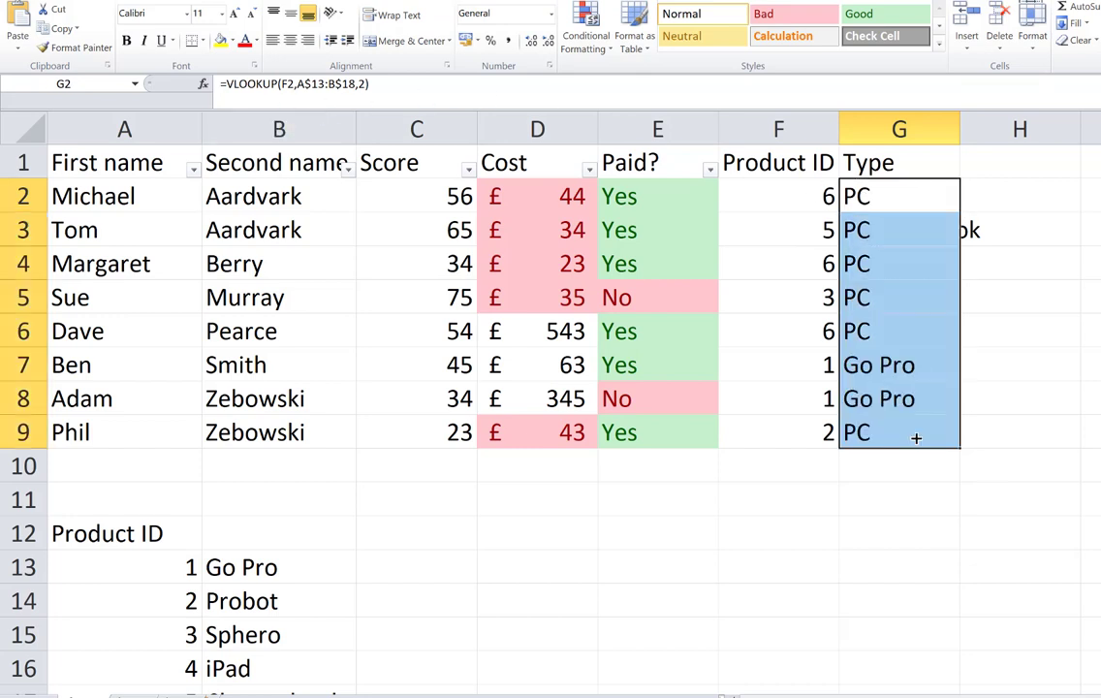
- Check the locked row references of the table range in G3's copied formula
{"action": "left_click", "coordinate": [869, 225]}
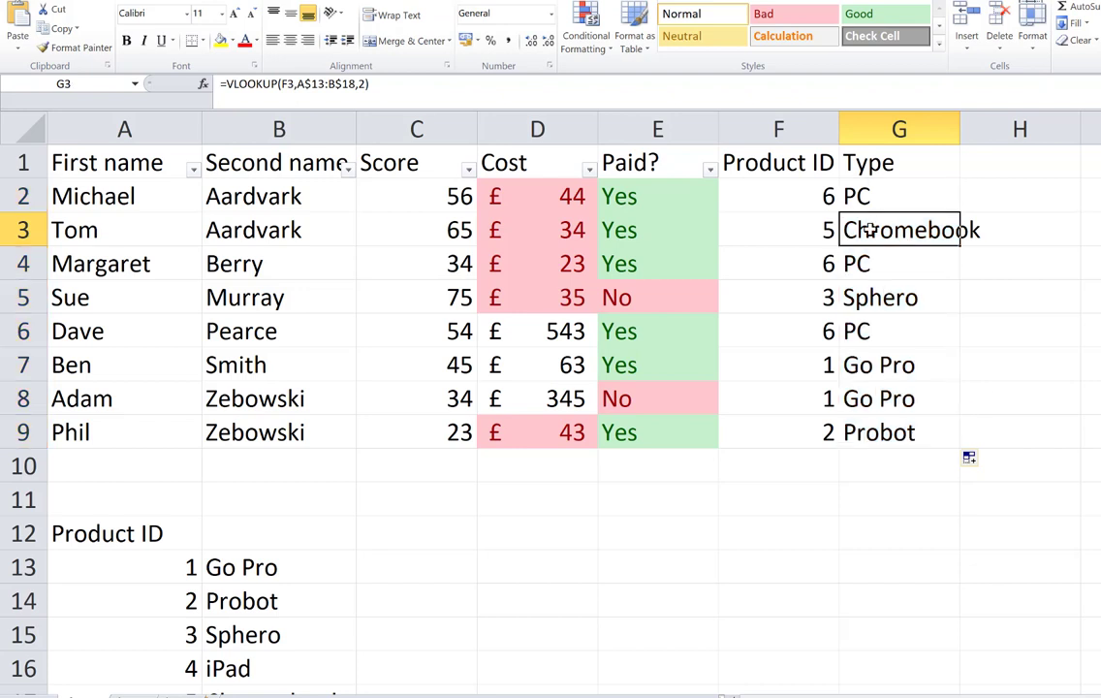
{"action": "left_click", "coordinate": [318, 87]}
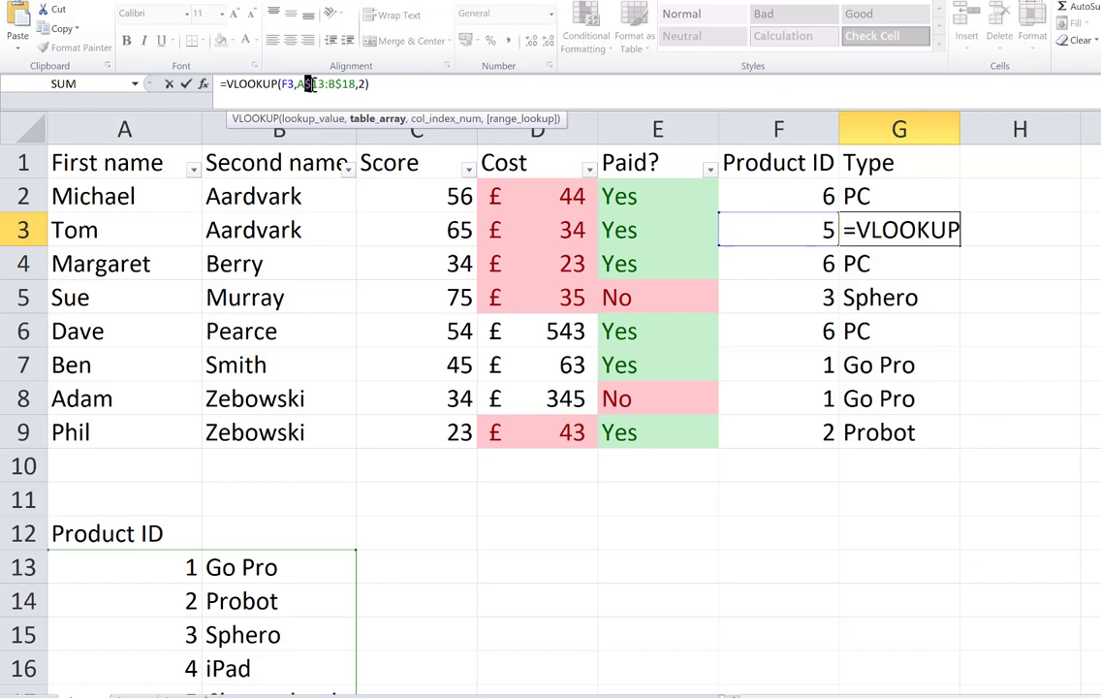
{"action": "left_click_drag", "start_coordinate": [303, 84], "coordinate": [309, 84]}
{"action": "key", "text": "ctrl+Return"}
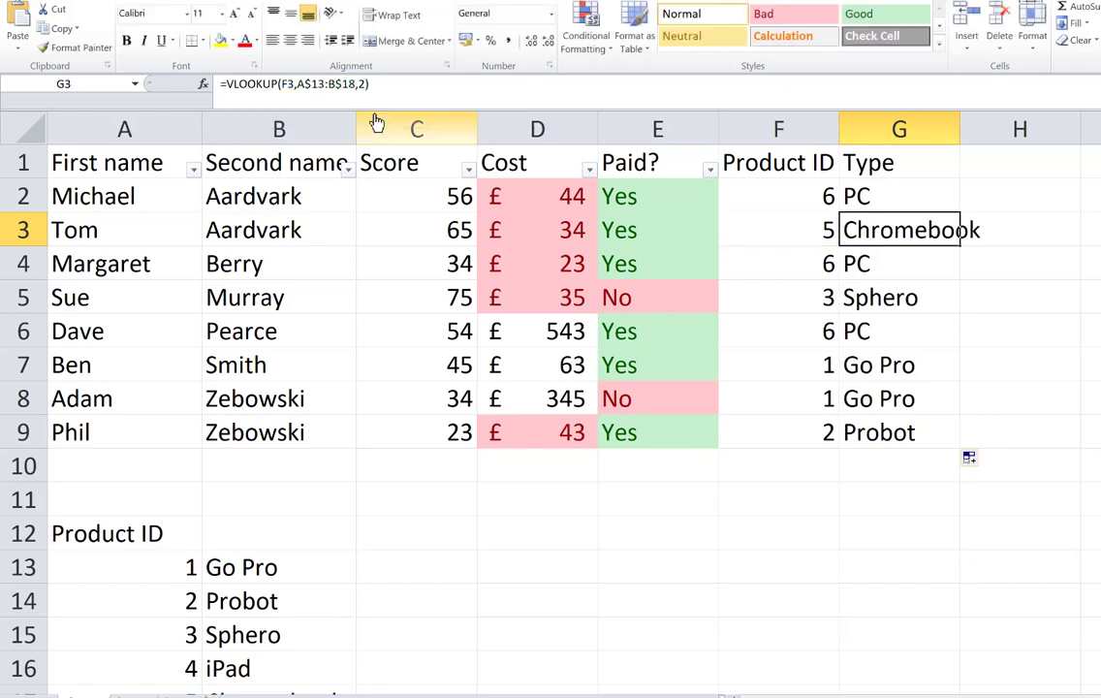